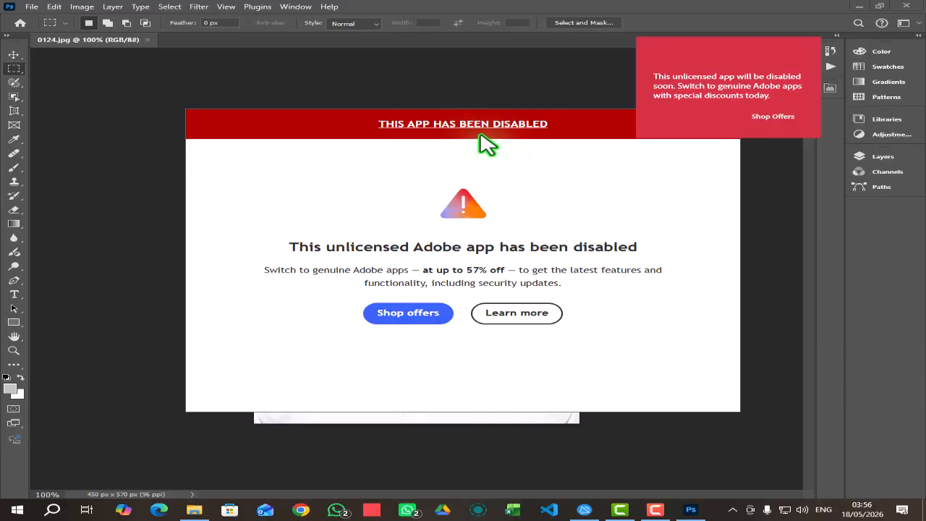
# Open the shop offers page from the disabled-app notice, and close both the browser and Photoshop
pyautogui.doubleClick(467, 272)
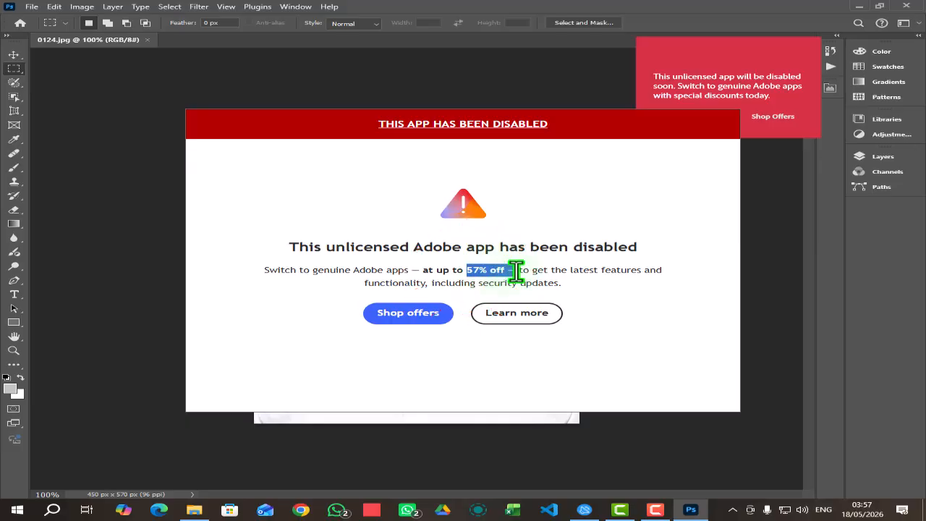
pyautogui.moveTo(577, 271); pyautogui.dragTo(579, 271)
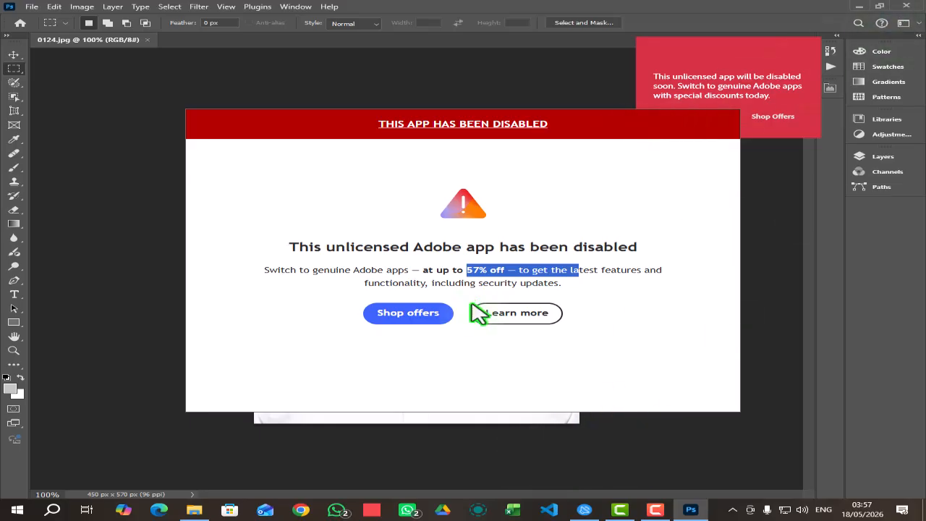
pyautogui.click(404, 318)
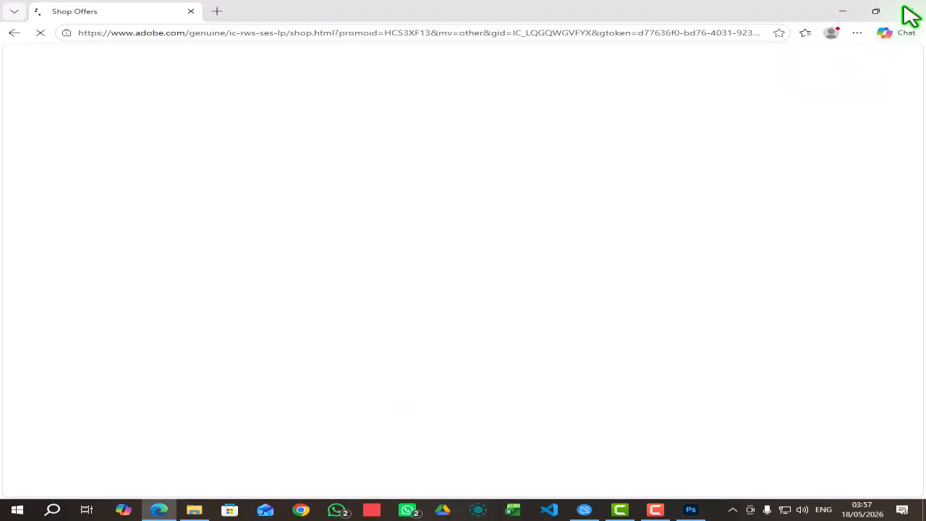
pyautogui.click(909, 11)
pyautogui.click(912, 9)
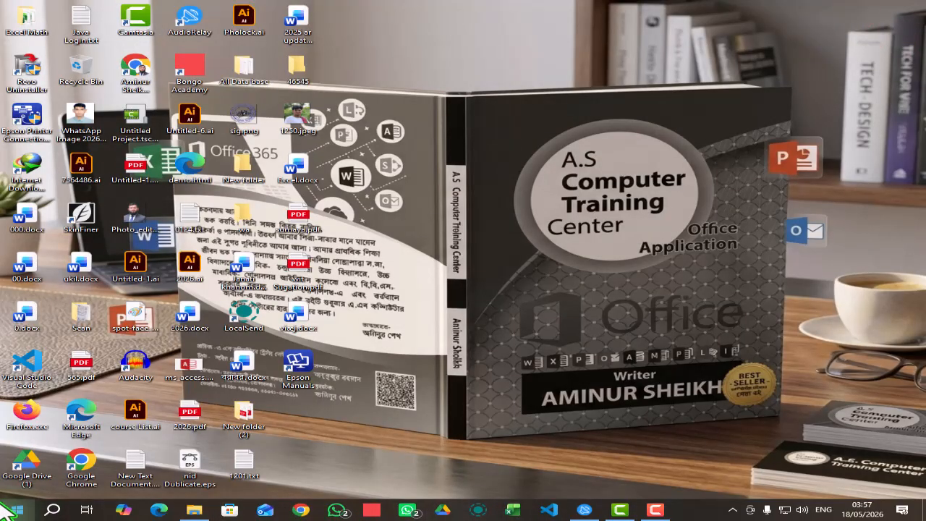
# Search Windows for "wi", open Windows Defender Firewall and bring up its advanced settings
pyautogui.click(52, 509)
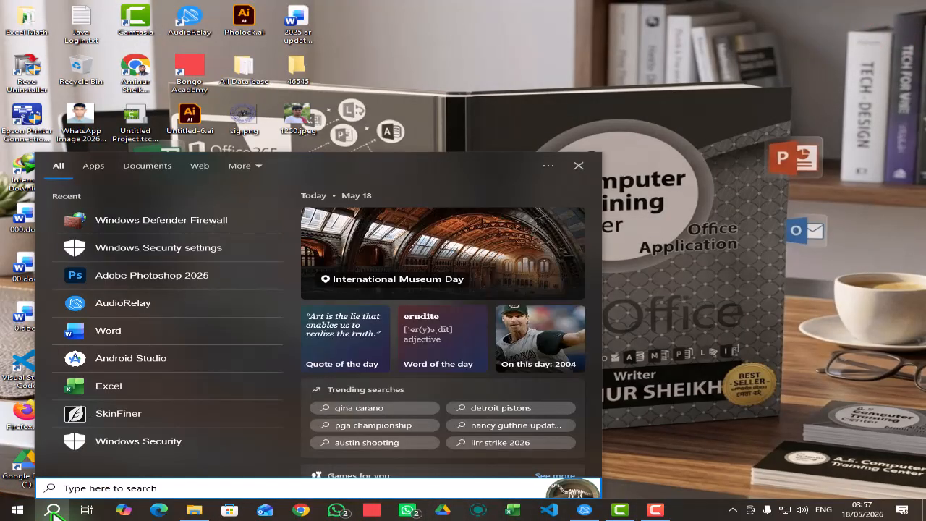
pyautogui.write('wi')
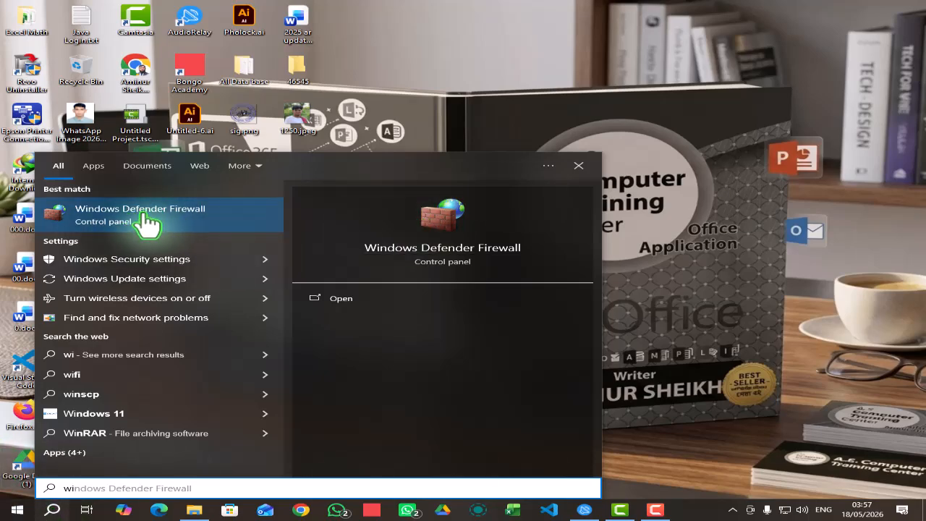
pyautogui.click(124, 222)
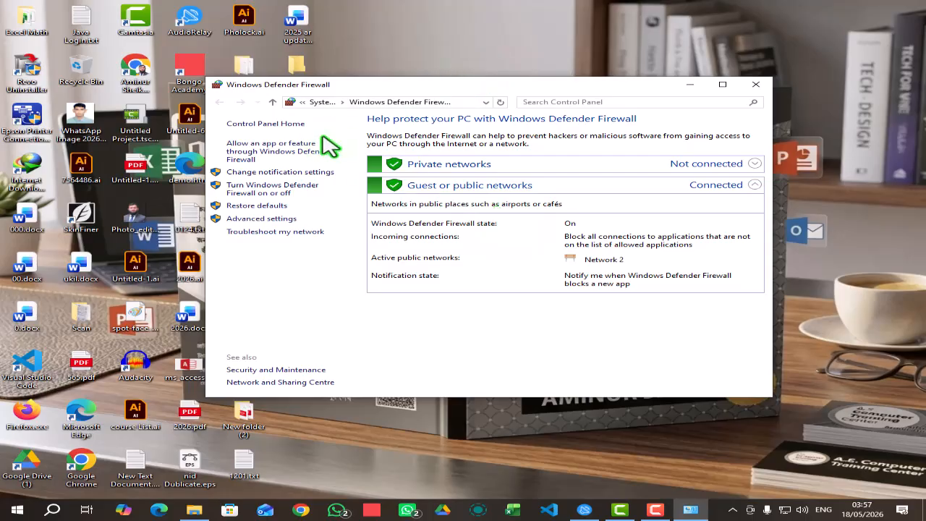
pyautogui.click(273, 222)
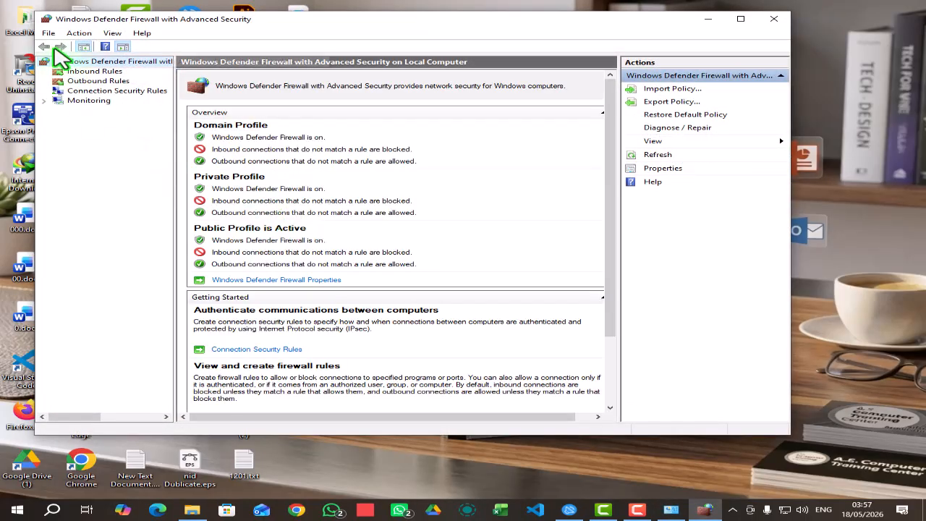
# Start a new inbound firewall rule of the Program type
pyautogui.click(92, 71)
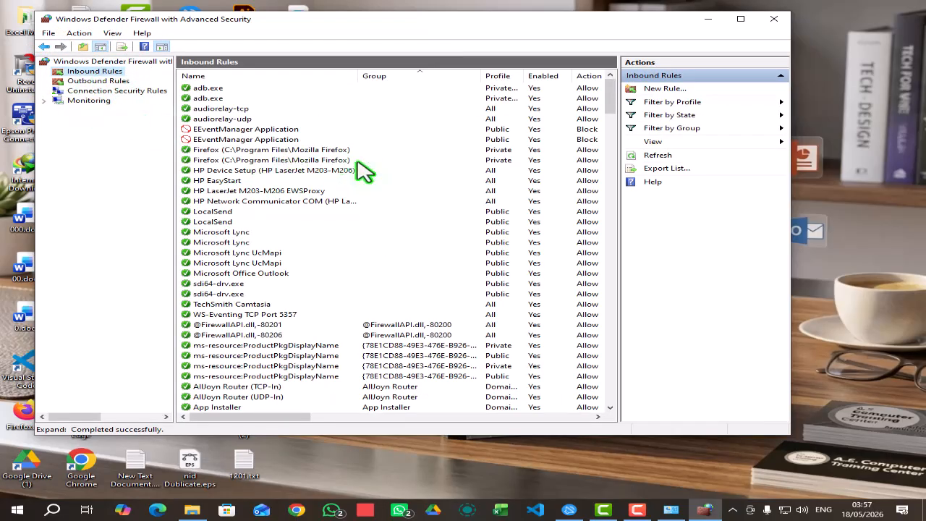
pyautogui.click(658, 90)
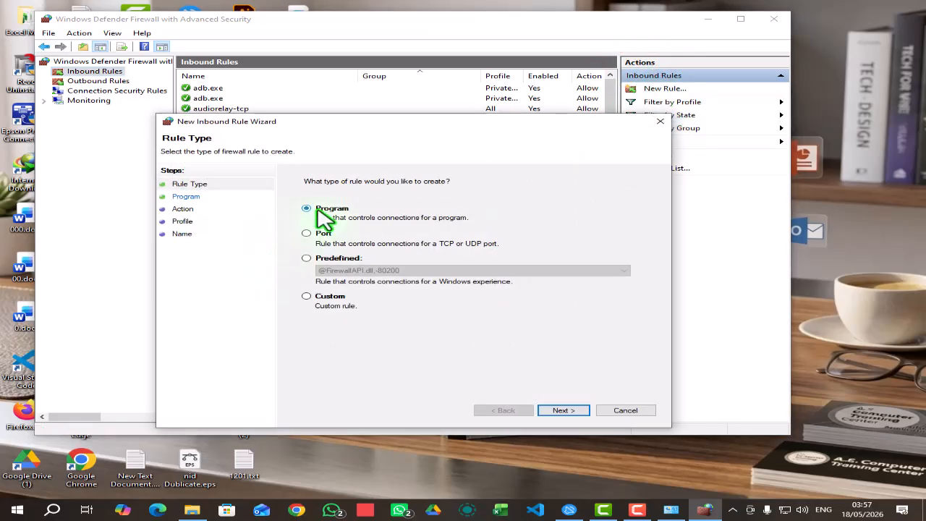
pyautogui.click(563, 411)
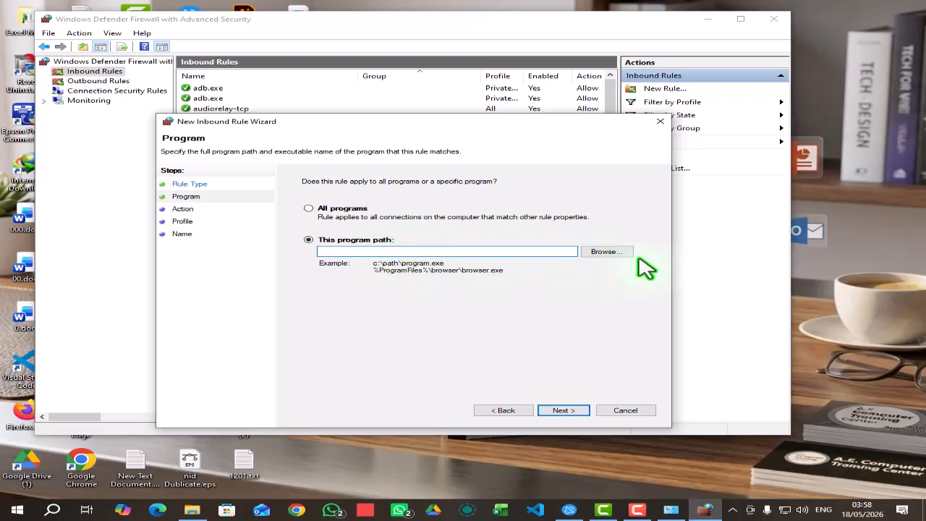
# Set the inbound rule's program path to Photoshop.exe in Program Files\Adobe\Adobe Photoshop 2025 on drive C
pyautogui.click(608, 251)
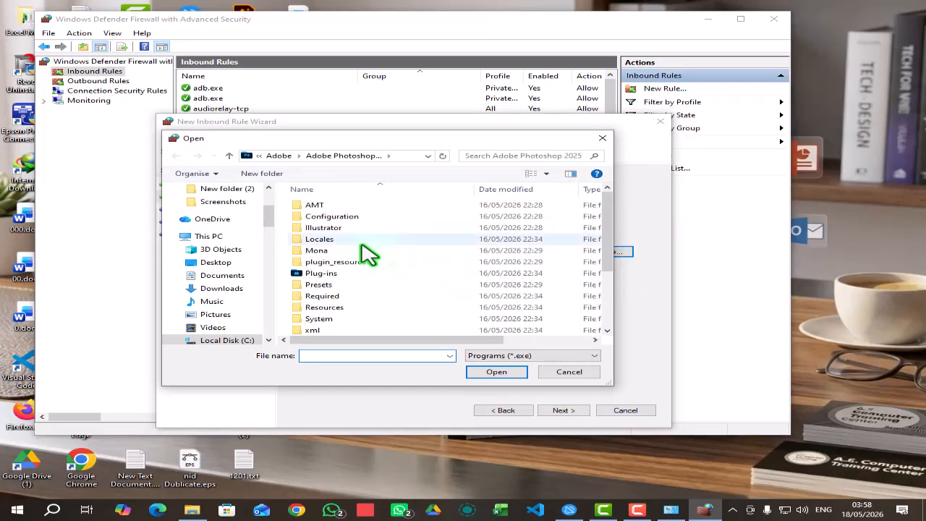
pyautogui.click(229, 340)
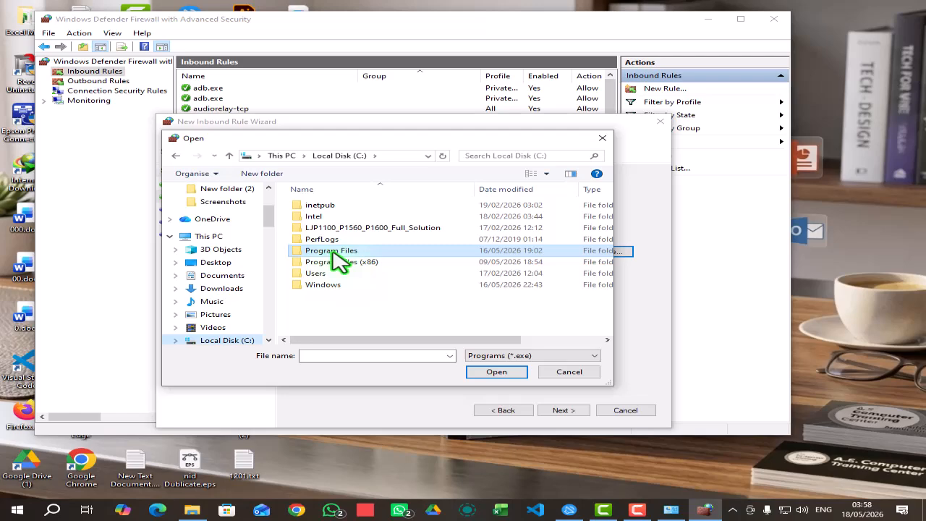
pyautogui.doubleClick(333, 252)
pyautogui.scroll(-2, 378, 243)
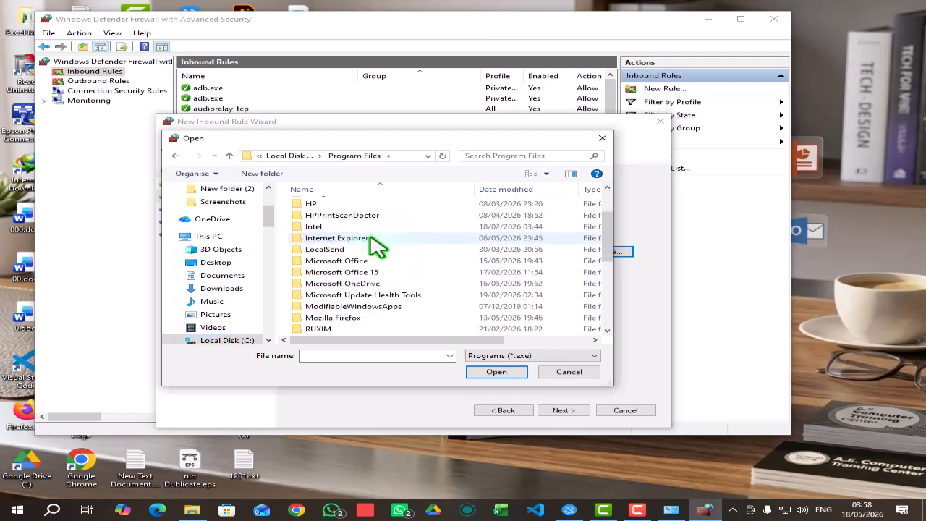
pyautogui.scroll(2, 320, 215)
pyautogui.doubleClick(315, 207)
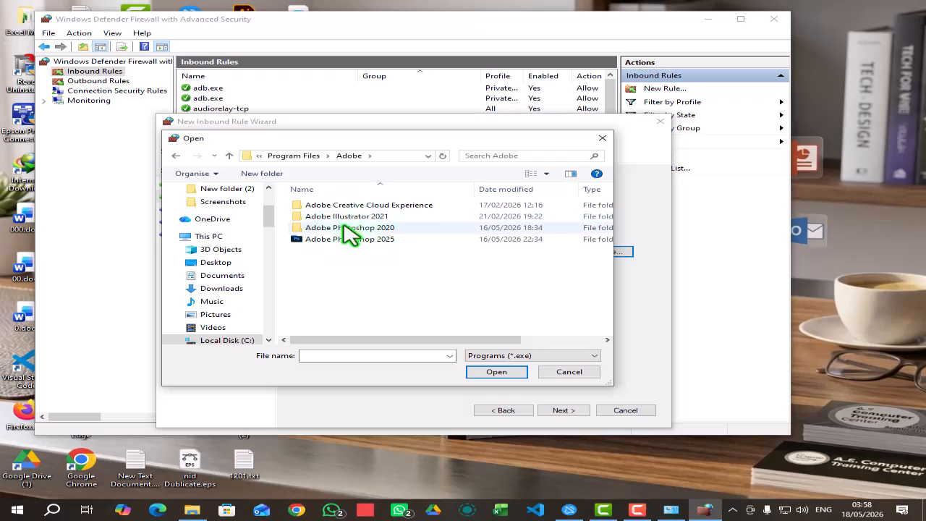
pyautogui.doubleClick(343, 227)
pyautogui.click(229, 156)
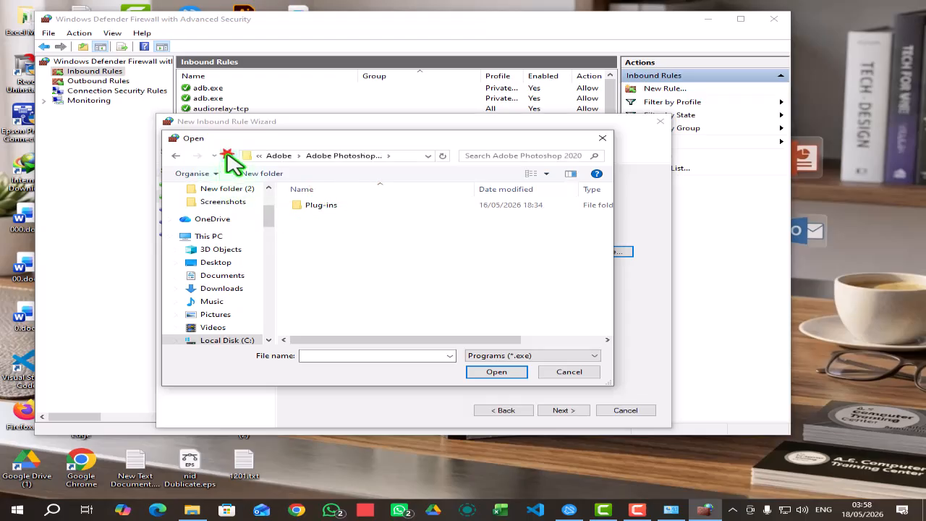
pyautogui.doubleClick(372, 240)
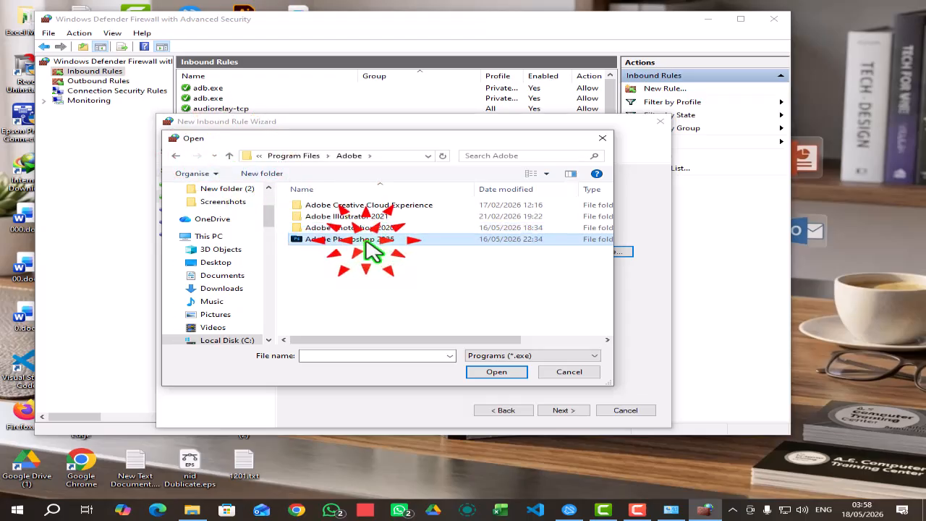
pyautogui.scroll(-3, 371, 252)
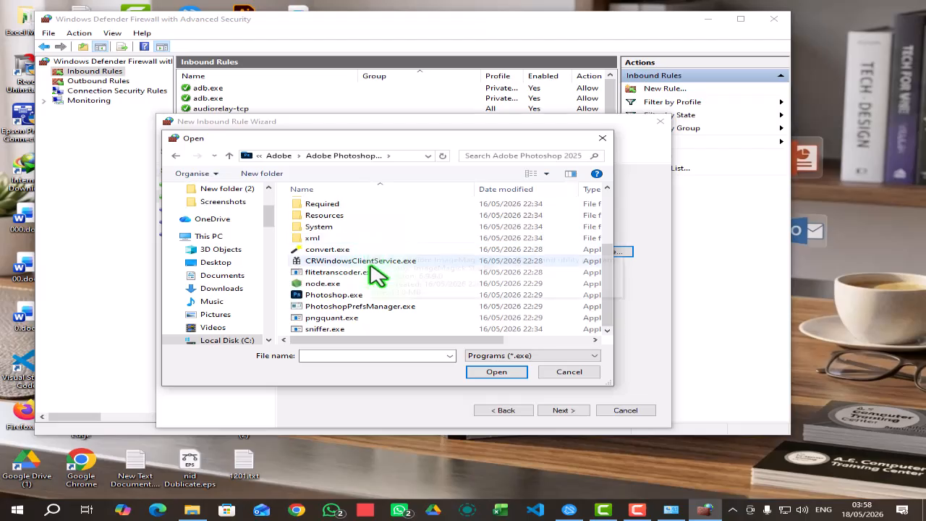
pyautogui.doubleClick(348, 297)
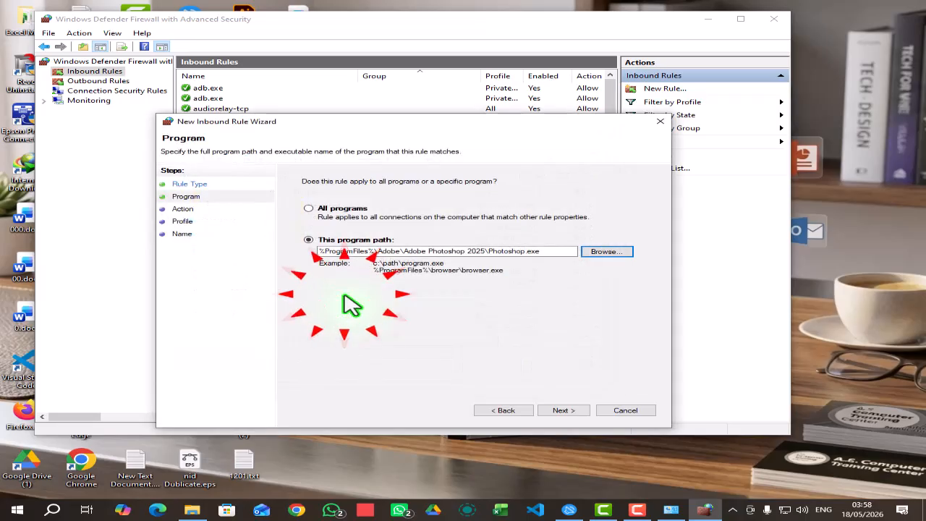
# Set the rule to block the connection for the Domain, Private and Public profiles, and finish it with the name ps
pyautogui.click(557, 414)
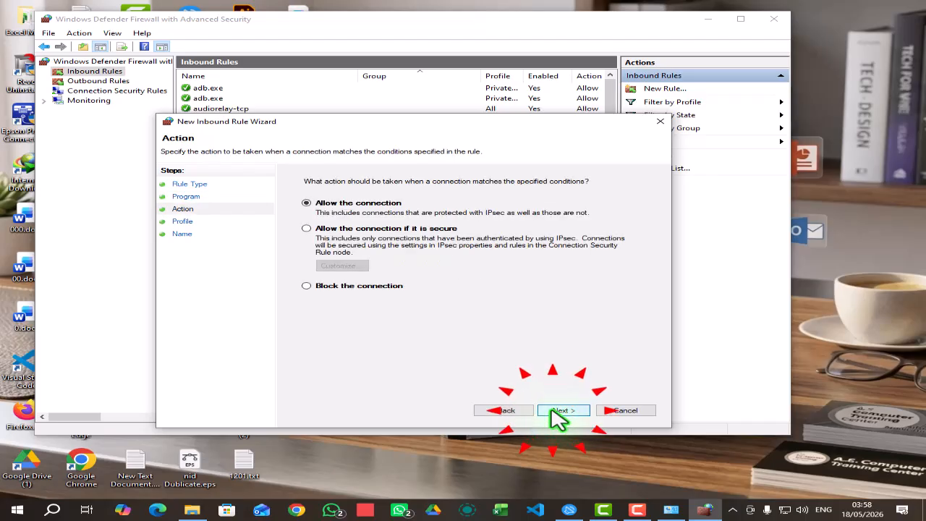
pyautogui.click(307, 287)
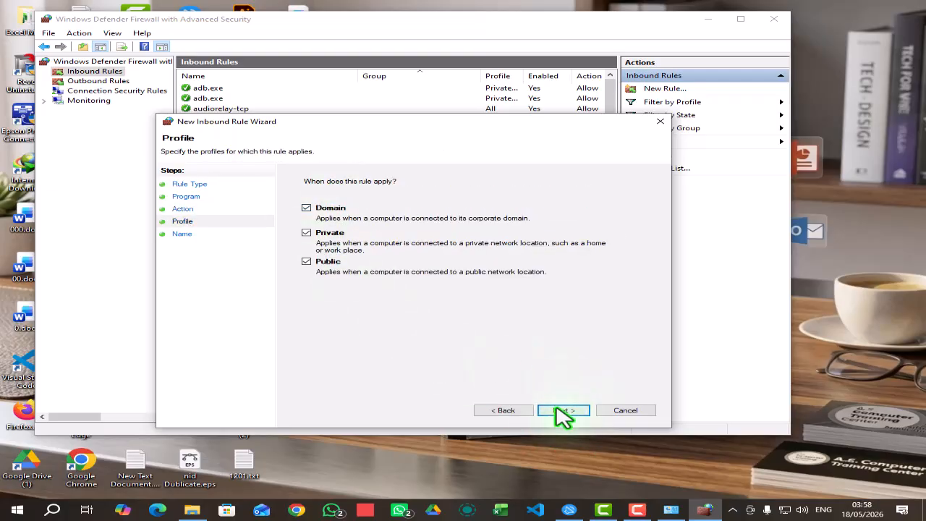
pyautogui.click(562, 411)
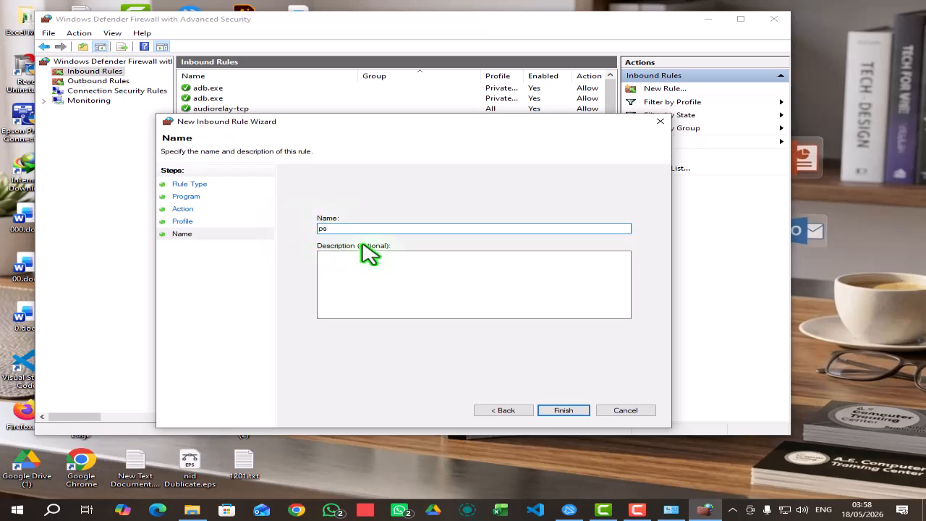
pyautogui.click(565, 411)
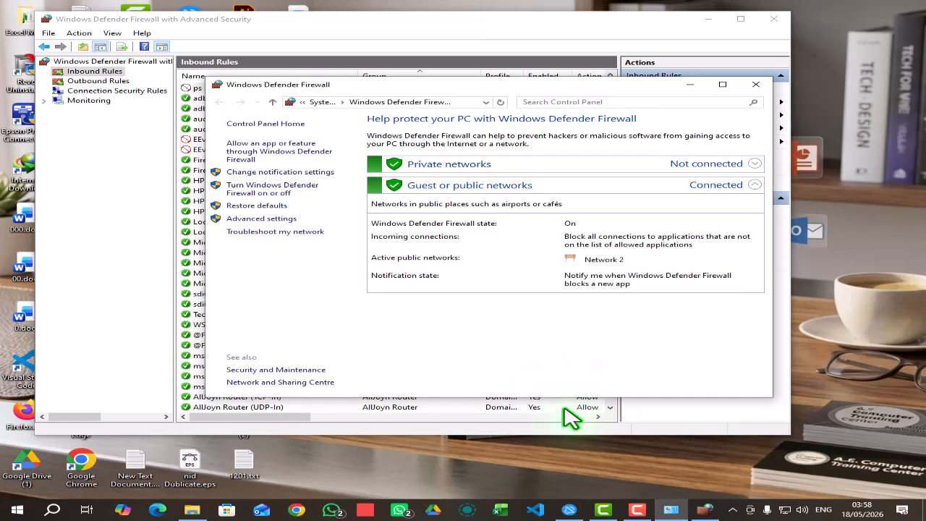
# Close the basic Windows Defender Firewall window and check the inbound rules list for the ps rule
pyautogui.moveTo(376, 88); pyautogui.dragTo(442, 214)
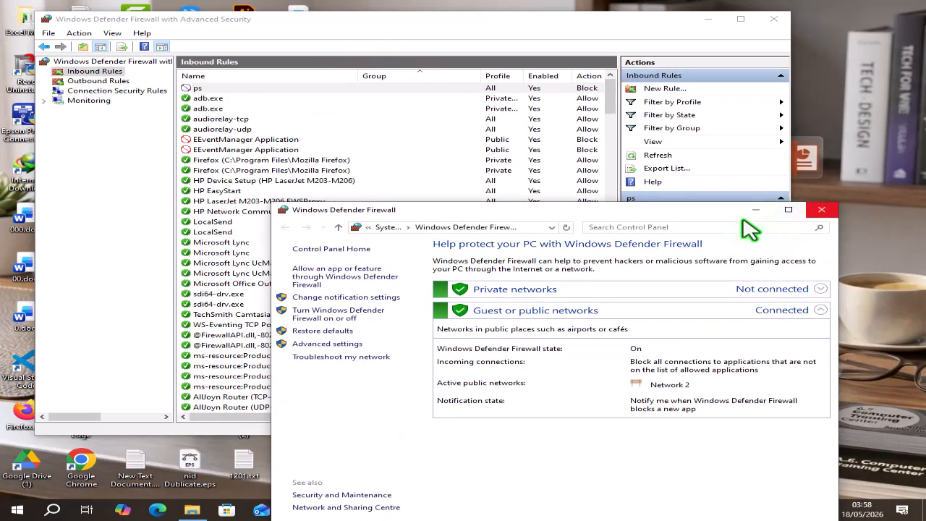
pyautogui.click(825, 211)
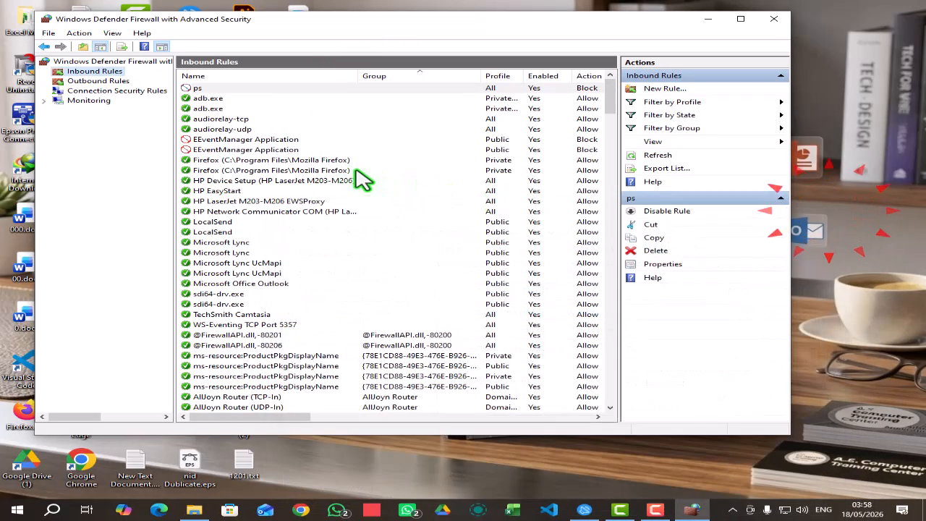
pyautogui.click(101, 81)
pyautogui.click(100, 72)
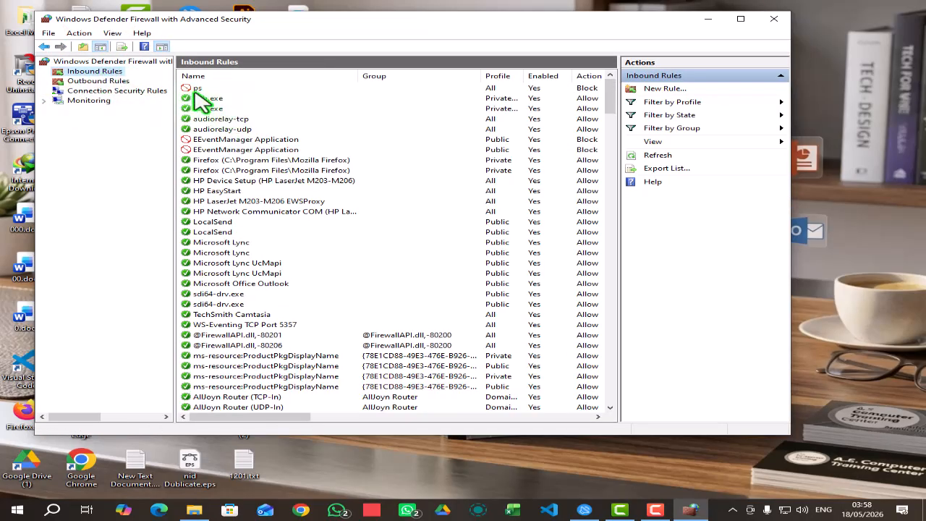
pyautogui.click(97, 81)
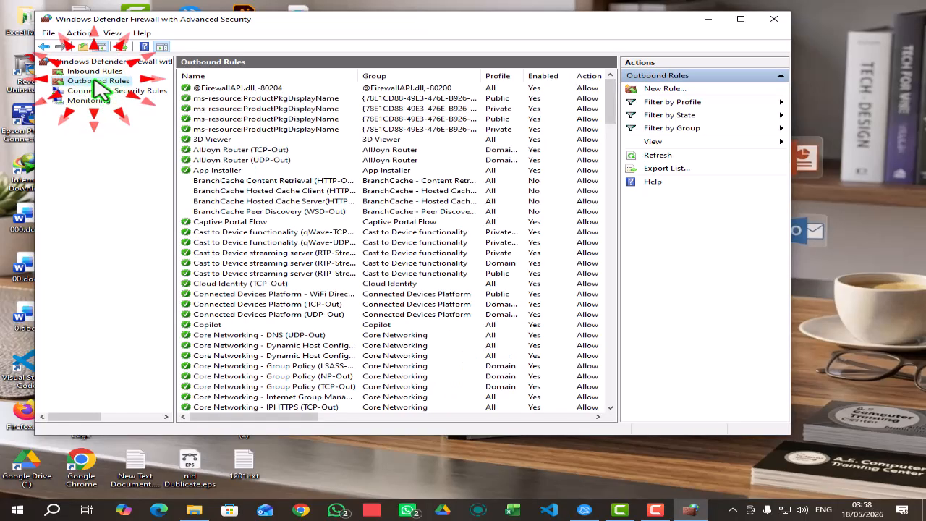
pyautogui.click(661, 89)
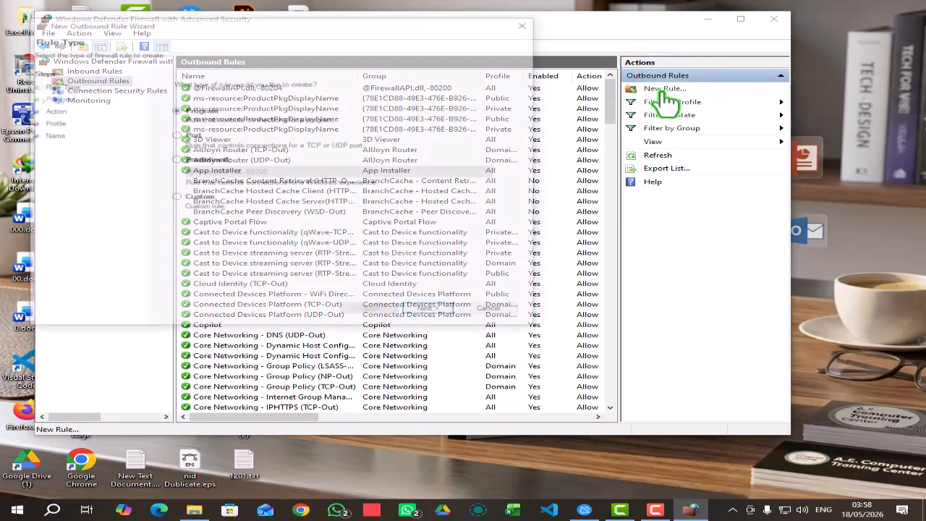
pyautogui.click(433, 311)
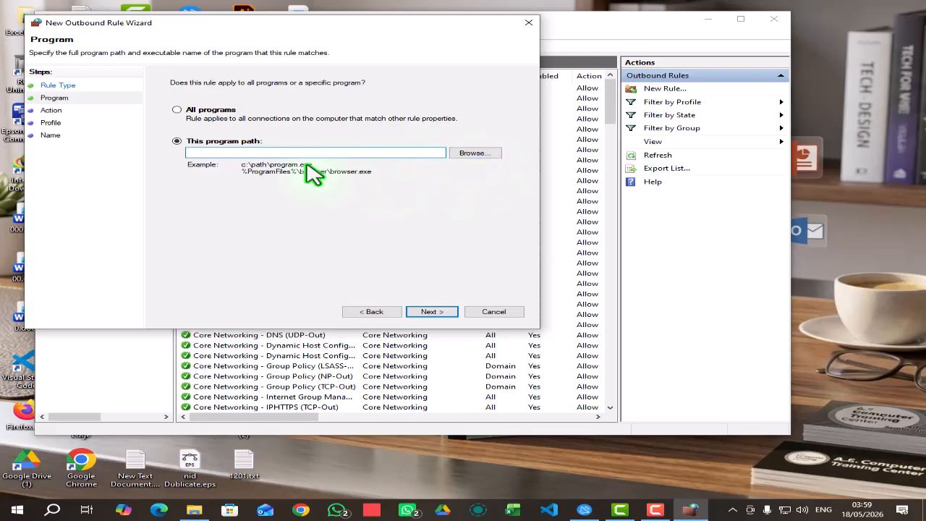
pyautogui.click(482, 154)
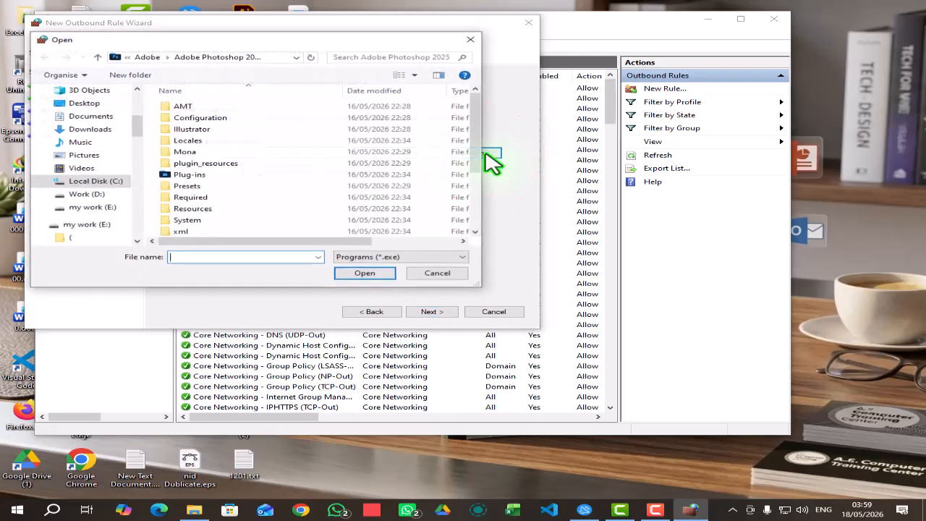
pyautogui.scroll(-3, 194, 181)
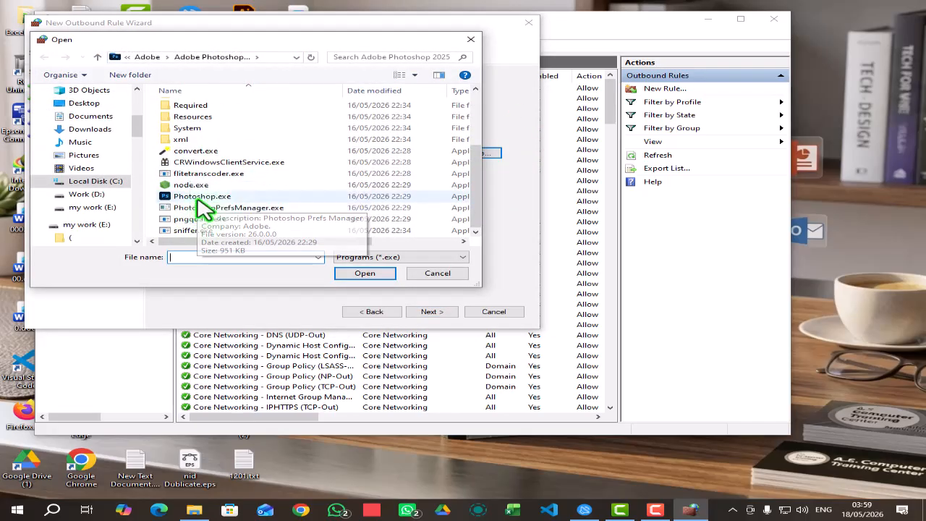
pyautogui.click(202, 197)
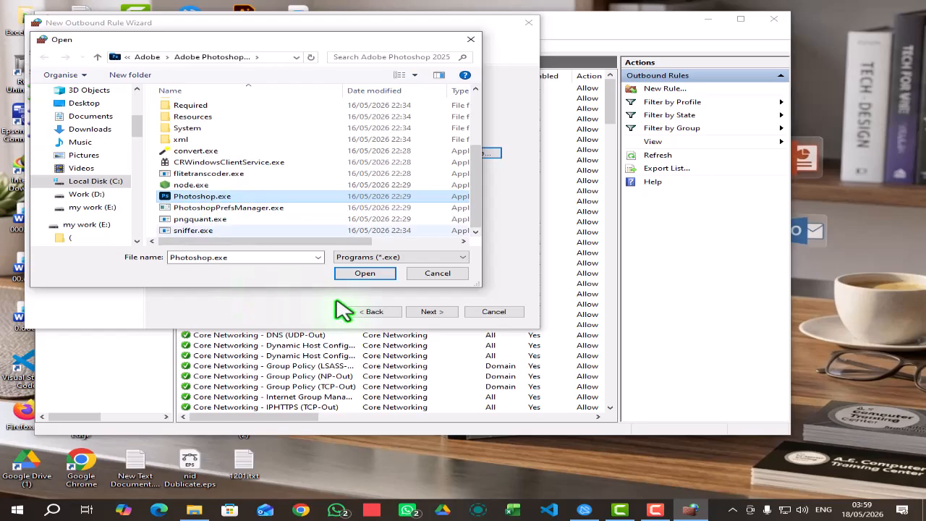
pyautogui.click(437, 275)
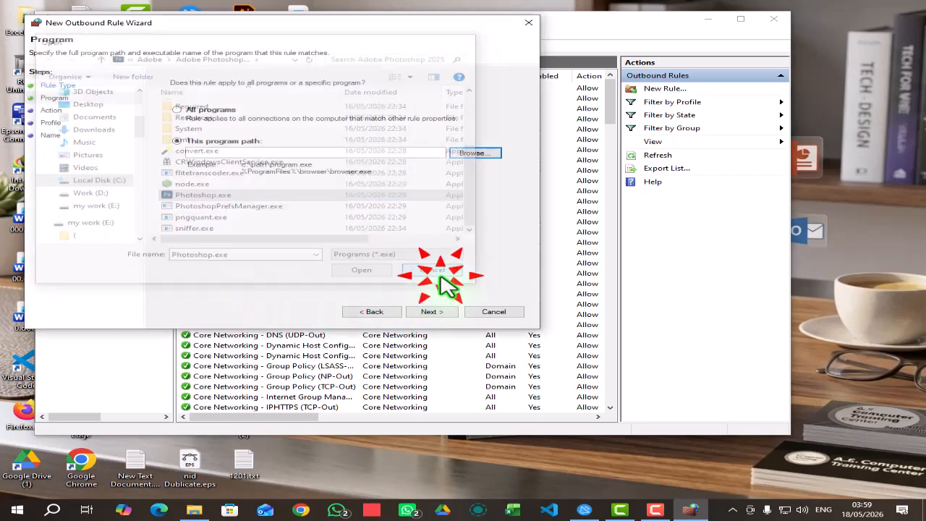
pyautogui.click(494, 312)
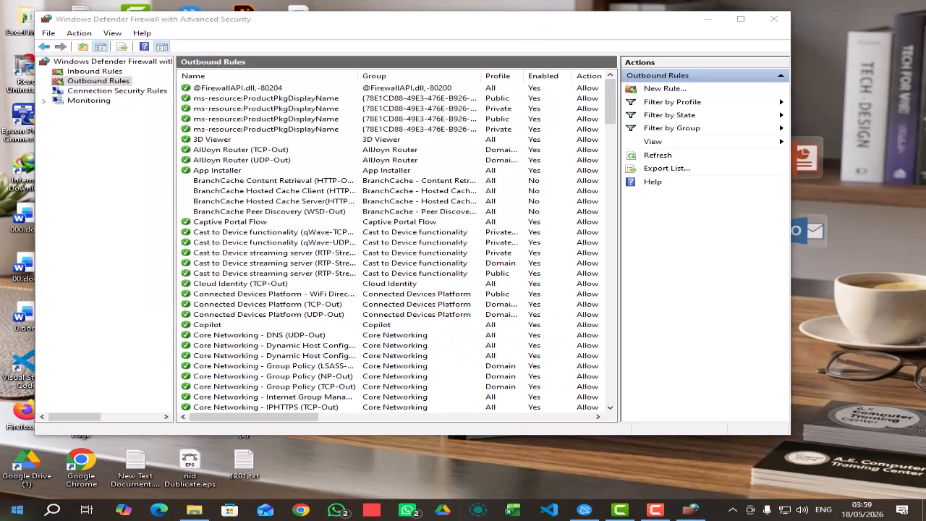
# Find Adobe Photoshop 2025 with Windows search and open the installation folder that holds Photoshop.exe
pyautogui.click(55, 511)
pyautogui.write('pho')
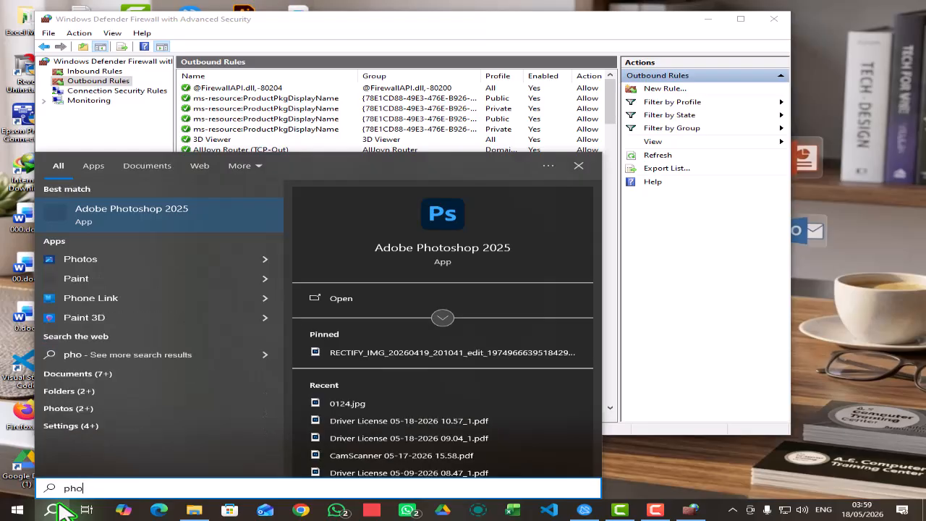
pyautogui.rightClick(163, 218)
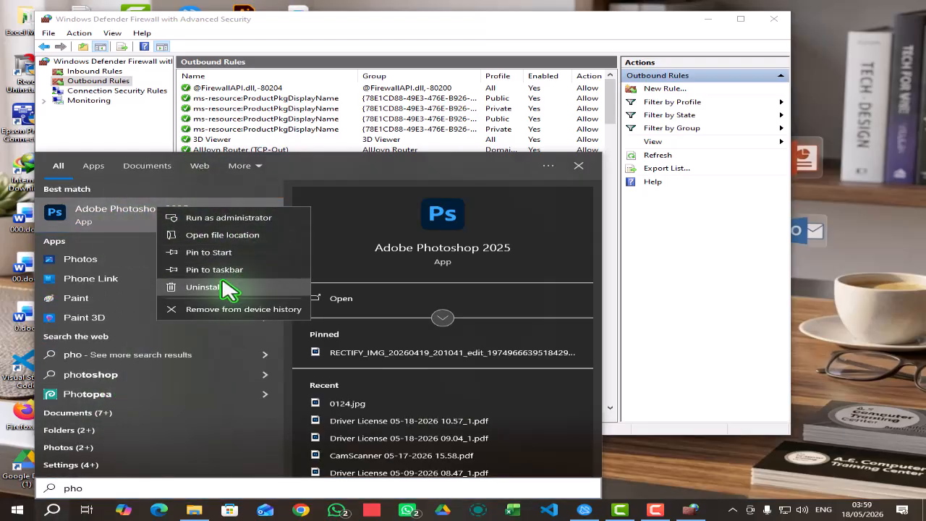
pyautogui.click(206, 238)
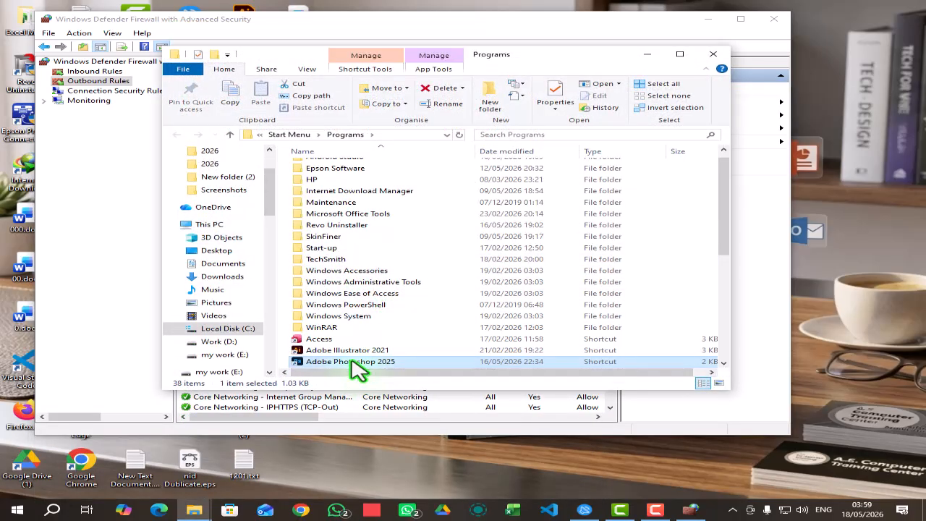
pyautogui.rightClick(351, 361)
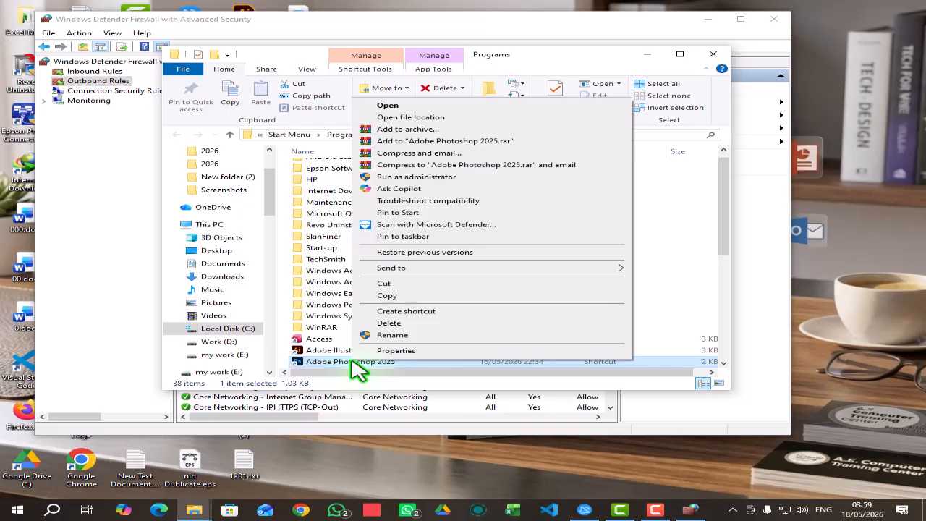
pyautogui.click(414, 118)
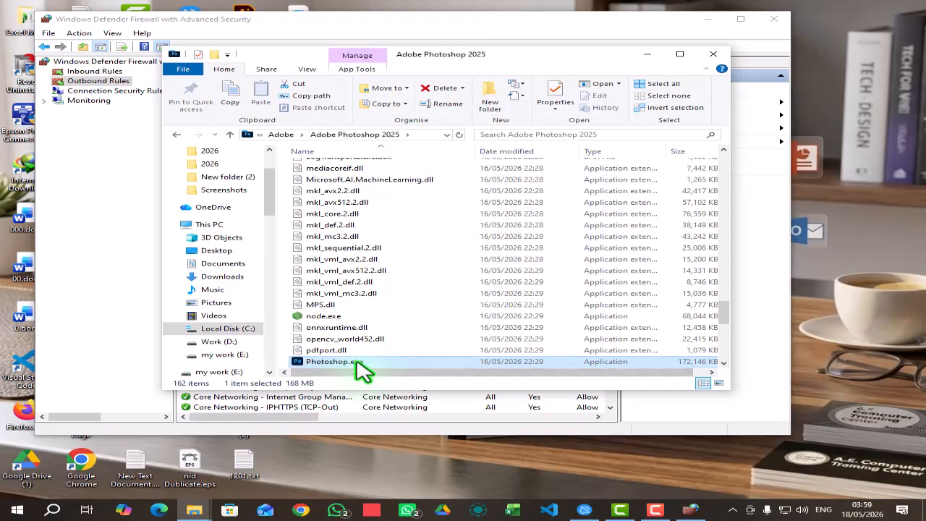
# Select the full path of the Adobe Photoshop 2025 folder, close the folder and minimize the advanced firewall window
pyautogui.click(428, 135)
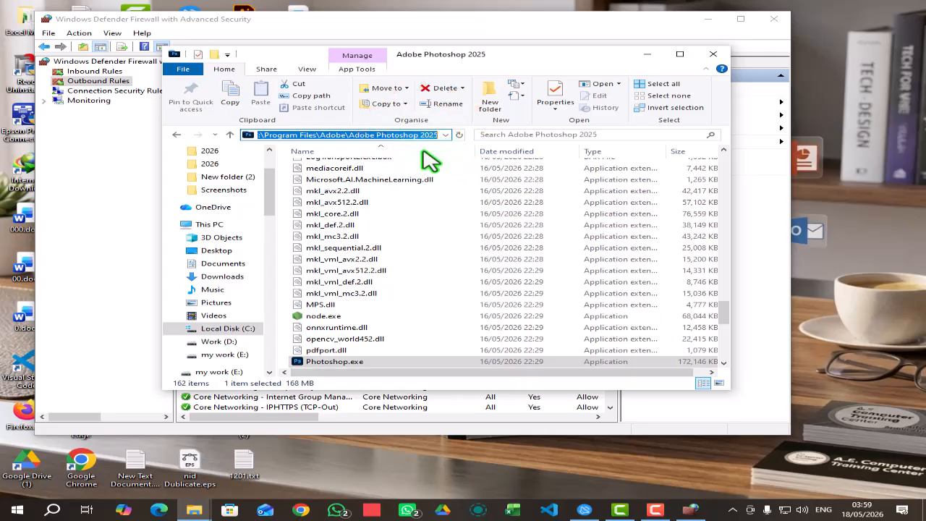
pyautogui.doubleClick(422, 135)
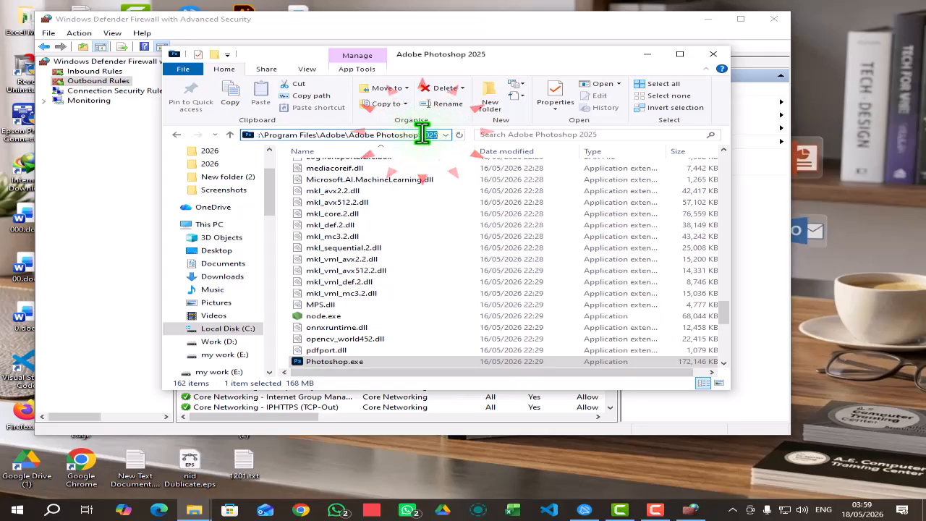
pyautogui.click(423, 135)
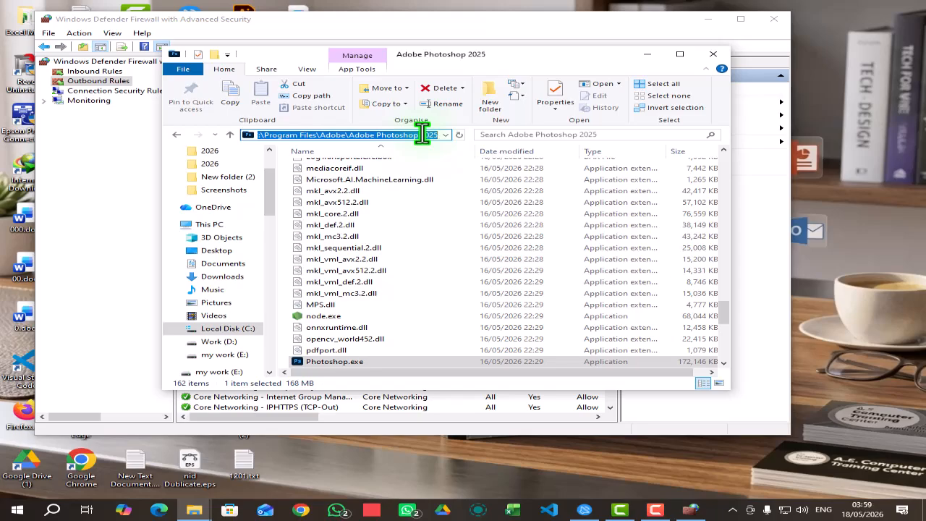
pyautogui.click(711, 58)
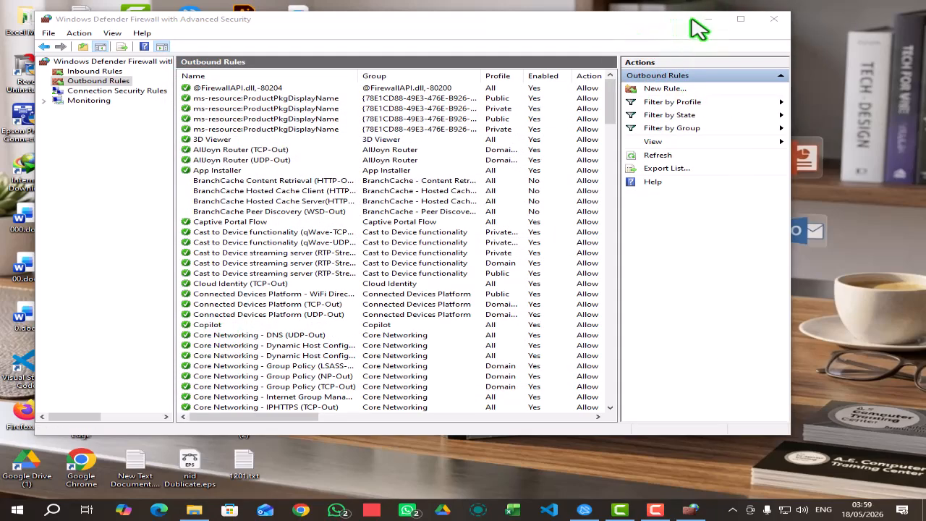
pyautogui.click(703, 22)
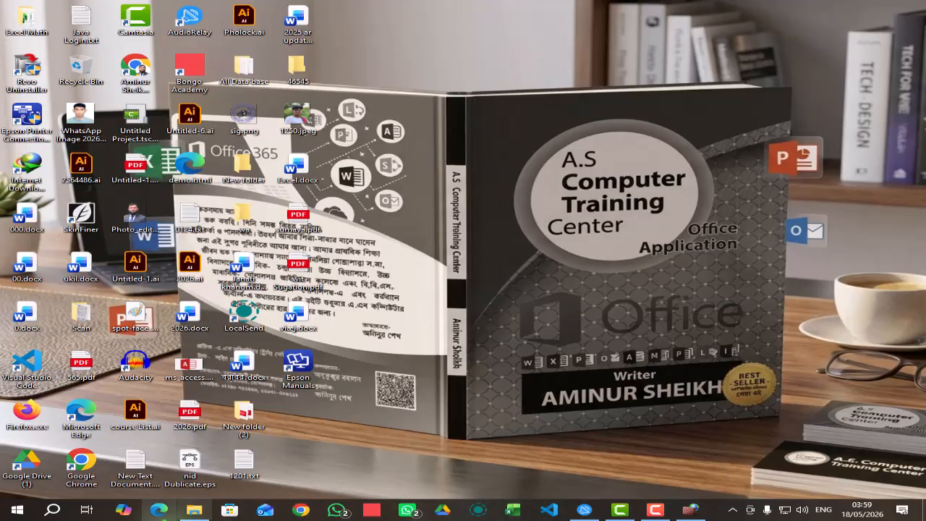
# Search Windows for Photoshop again and follow its shortcut to the Adobe Photoshop 2025 program folder
pyautogui.click(49, 506)
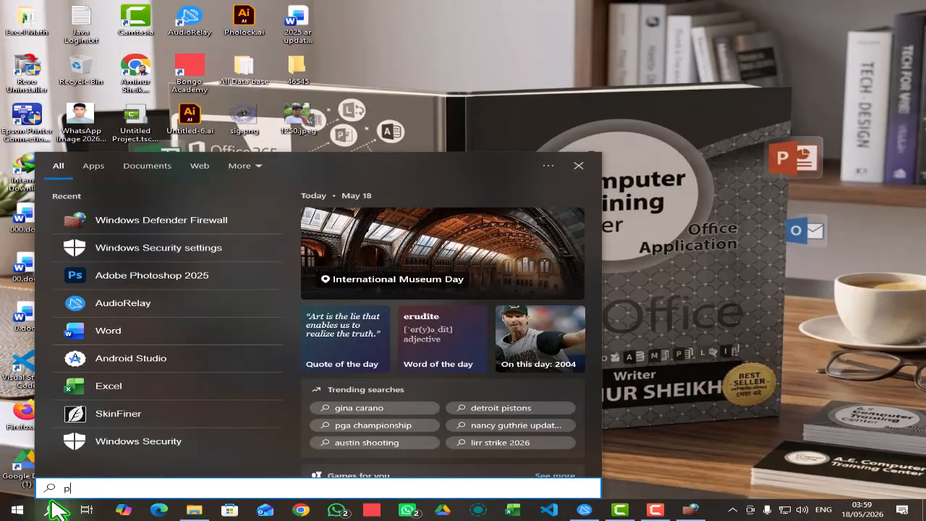
pyautogui.write('ph')
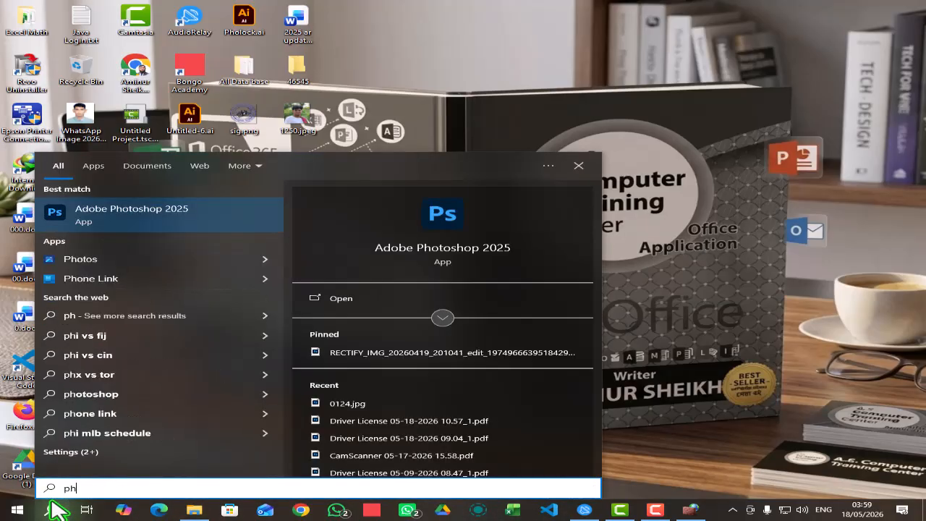
pyautogui.rightClick(150, 206)
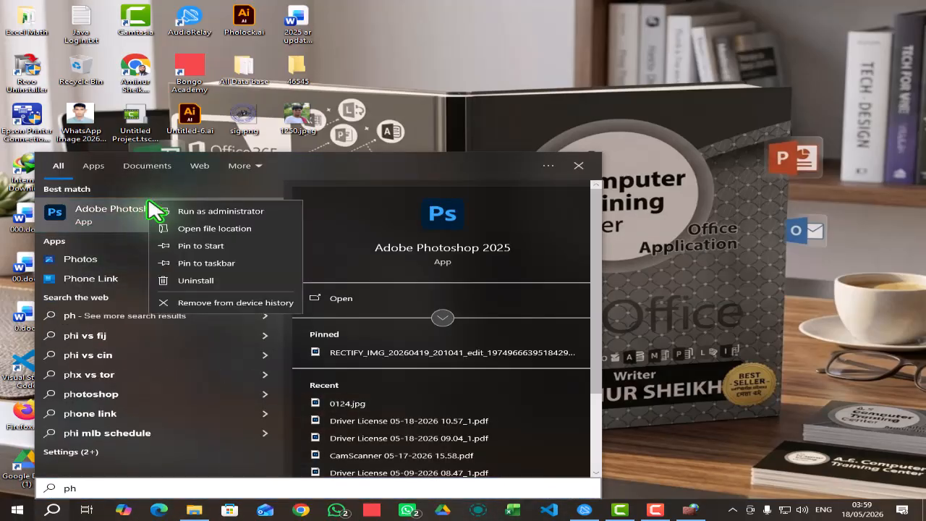
pyautogui.click(215, 230)
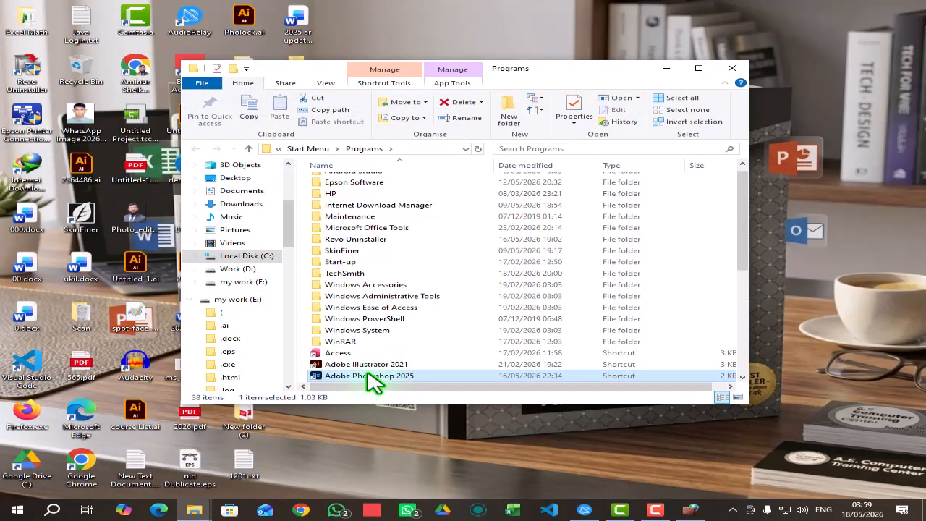
pyautogui.rightClick(369, 382)
pyautogui.click(432, 130)
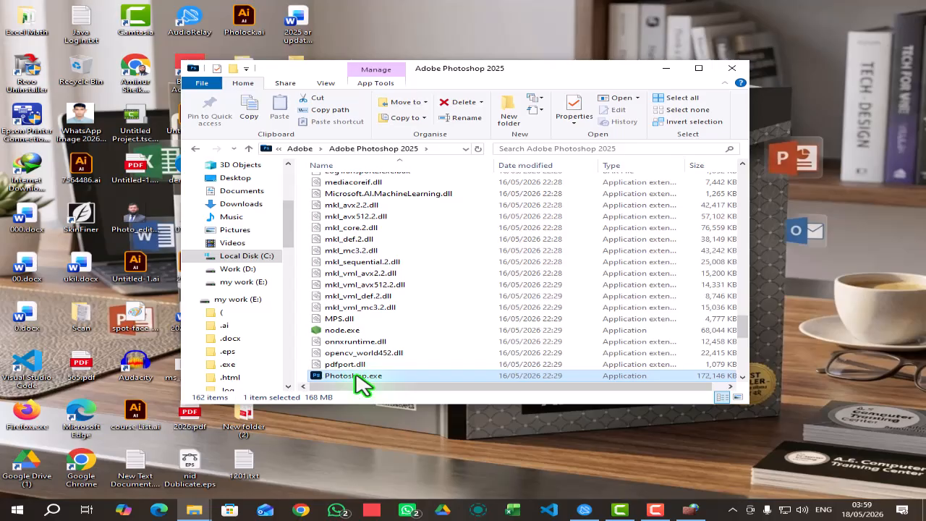
# Examine the location path and digital signatures in the properties of Photoshop.exe, and close the properties
pyautogui.rightClick(362, 385)
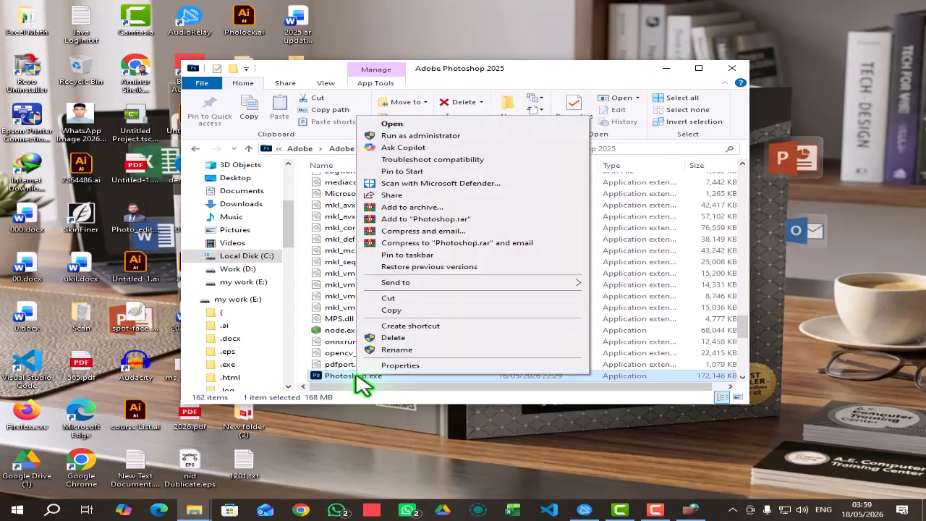
pyautogui.click(402, 366)
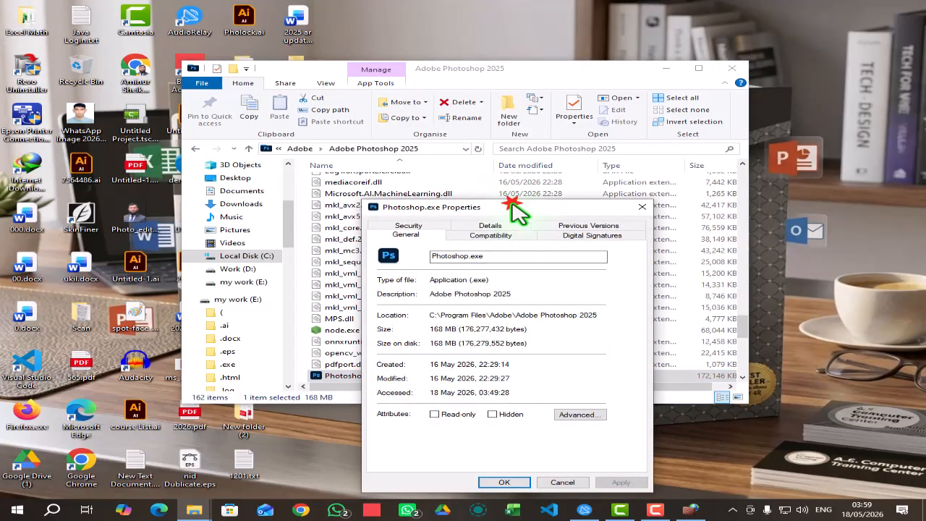
pyautogui.moveTo(513, 210); pyautogui.dragTo(492, 123)
pyautogui.click(414, 228)
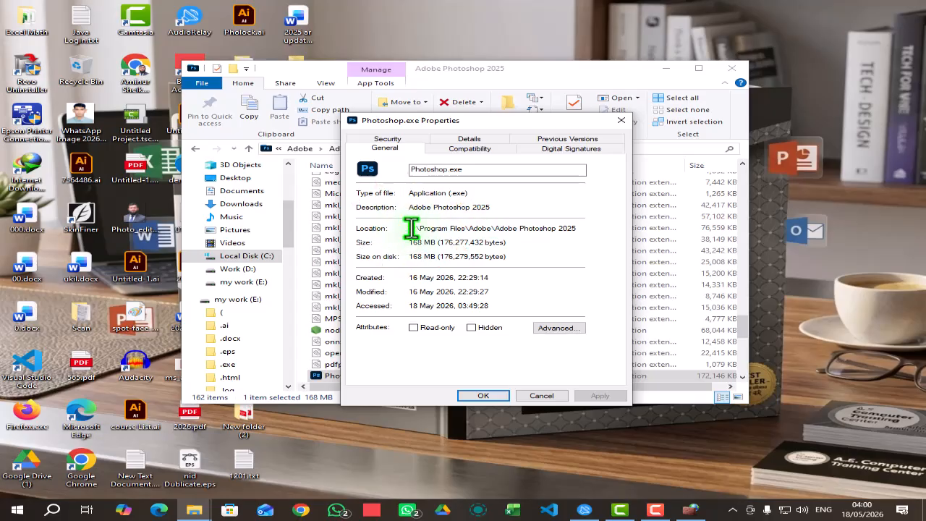
pyautogui.moveTo(409, 230); pyautogui.dragTo(597, 229)
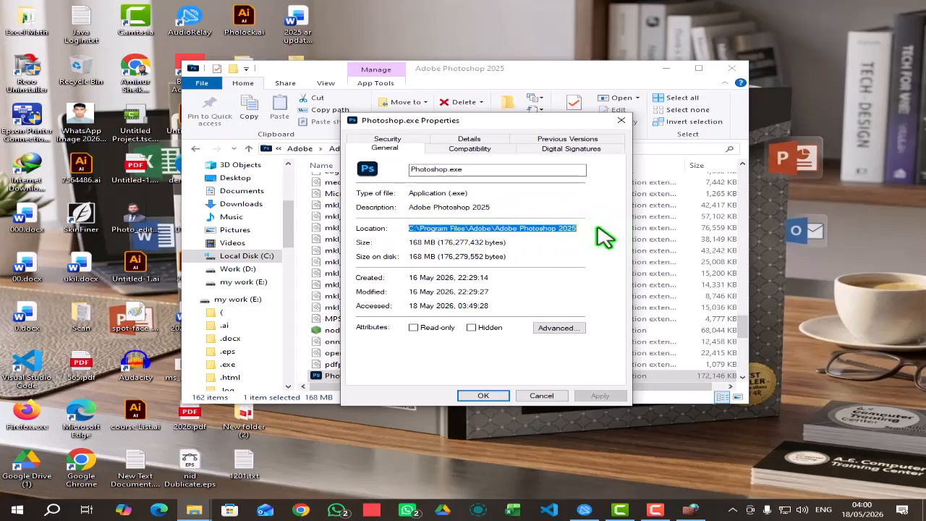
pyautogui.click(470, 142)
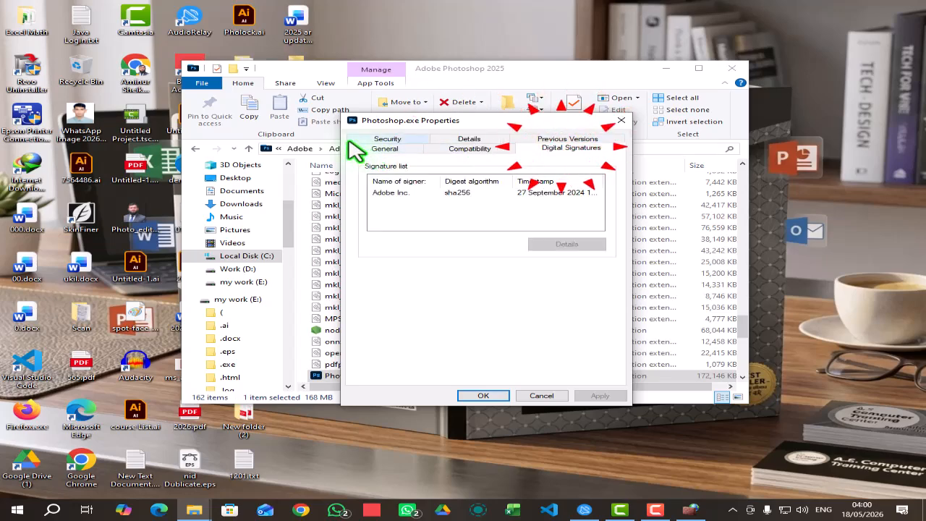
pyautogui.click(621, 120)
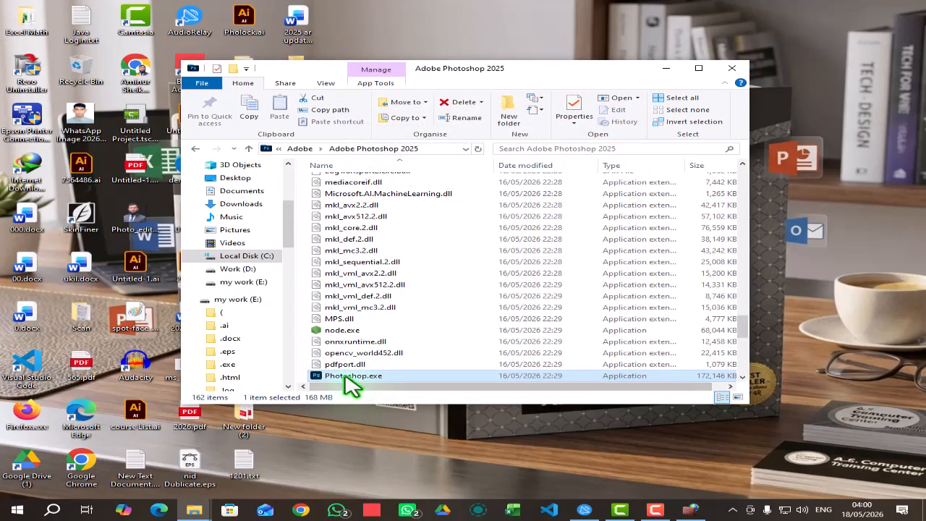
# Select Photoshop.exe and highlight the Adobe Photoshop 2025 part of its folder path
pyautogui.click(347, 375)
pyautogui.click(451, 376)
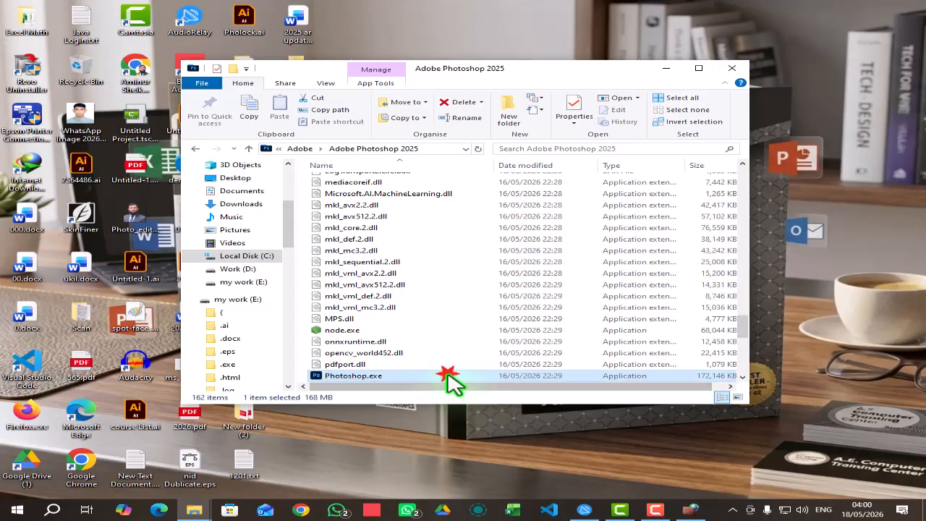
pyautogui.click(439, 149)
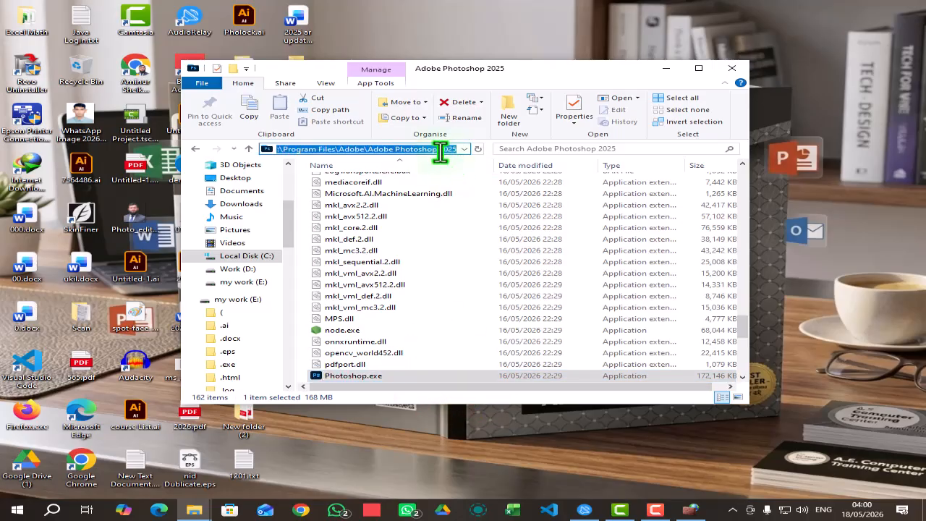
pyautogui.moveTo(367, 149); pyautogui.dragTo(463, 149)
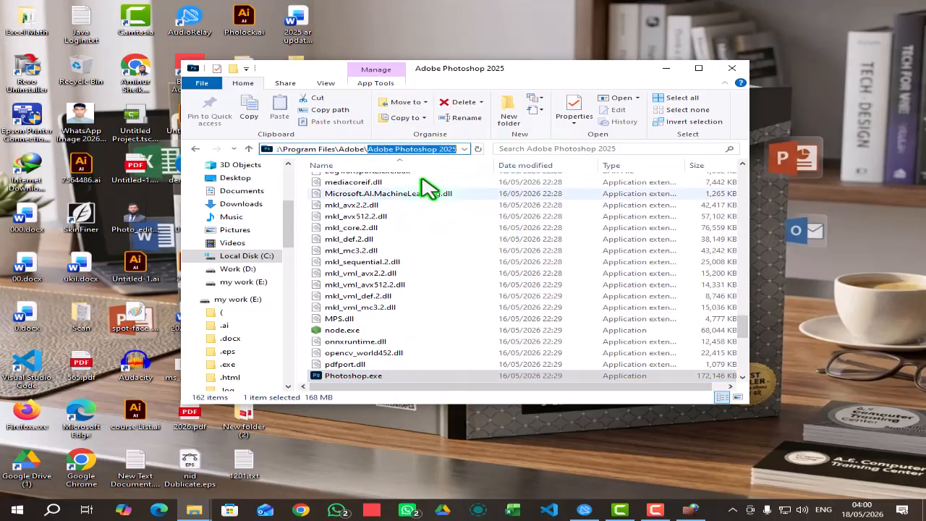
pyautogui.rightClick(429, 377)
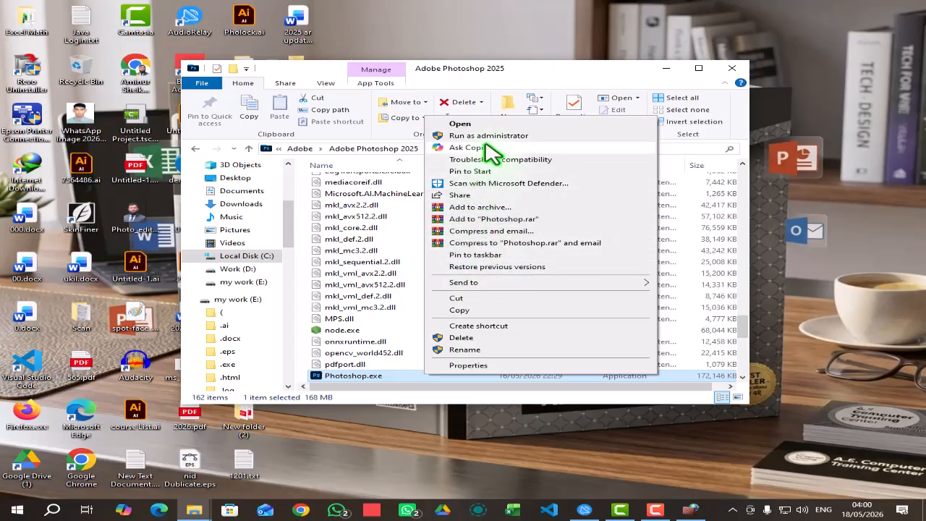
pyautogui.click(460, 196)
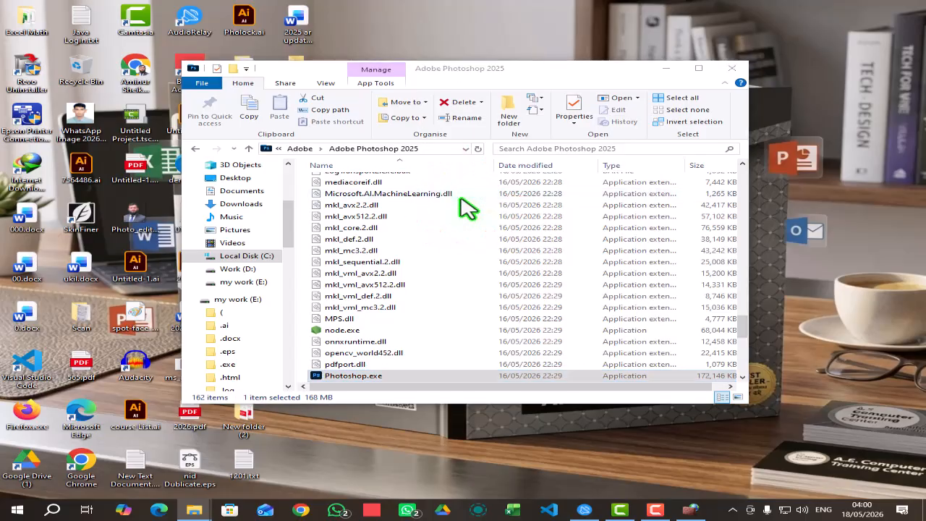
pyautogui.click(616, 69)
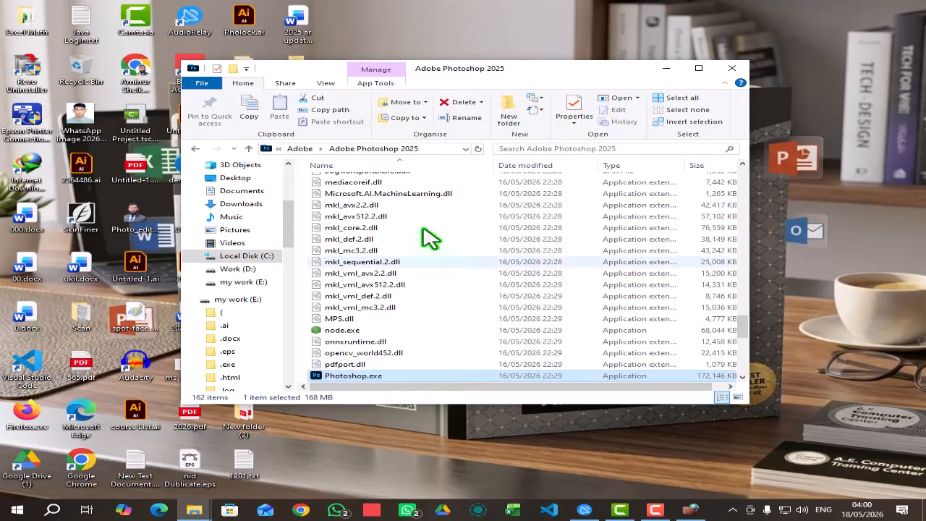
# Review the folder path and the Compatibility and Details properties of Photoshop.exe, and close the Adobe Photoshop 2025 folder
pyautogui.click(443, 148)
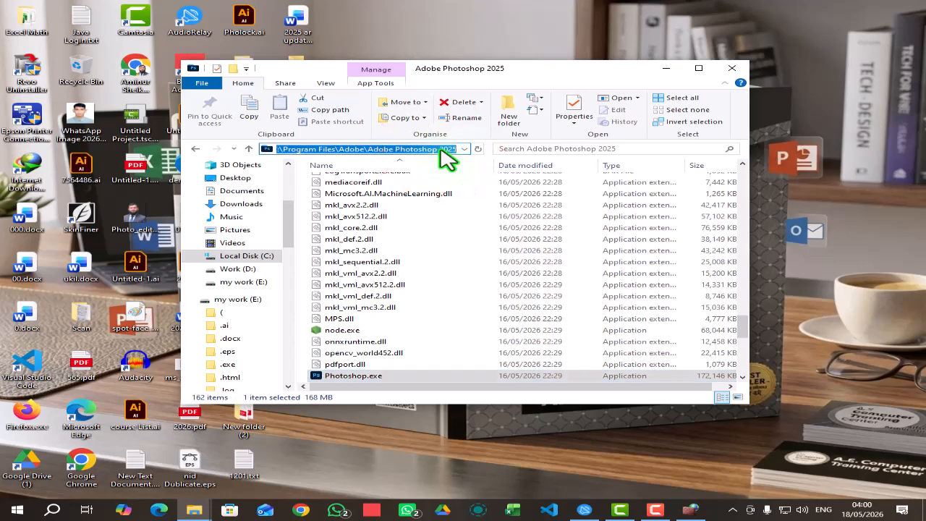
pyautogui.rightClick(349, 377)
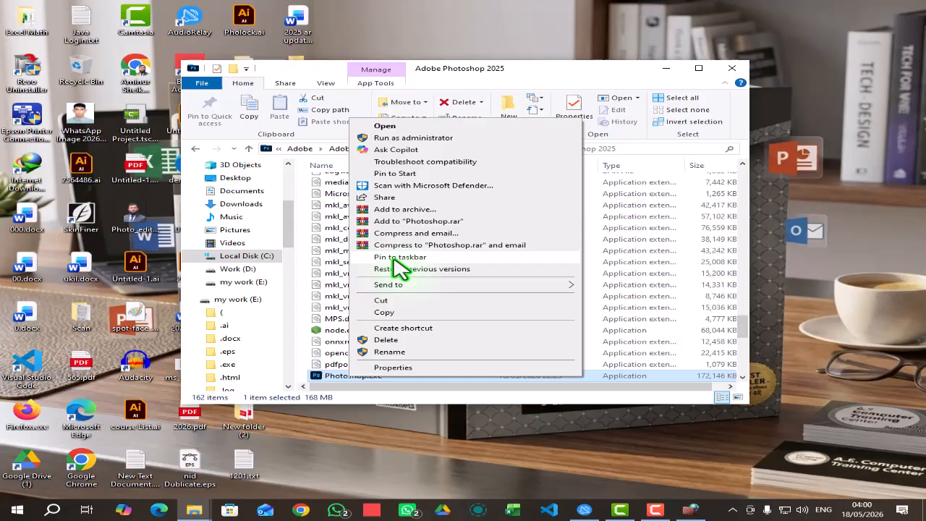
pyautogui.click(401, 369)
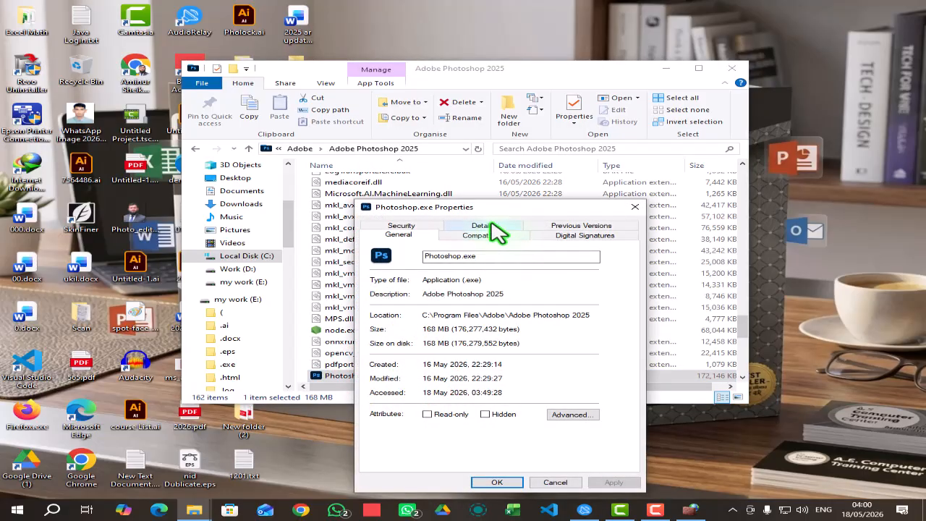
pyautogui.moveTo(486, 211); pyautogui.dragTo(447, 101)
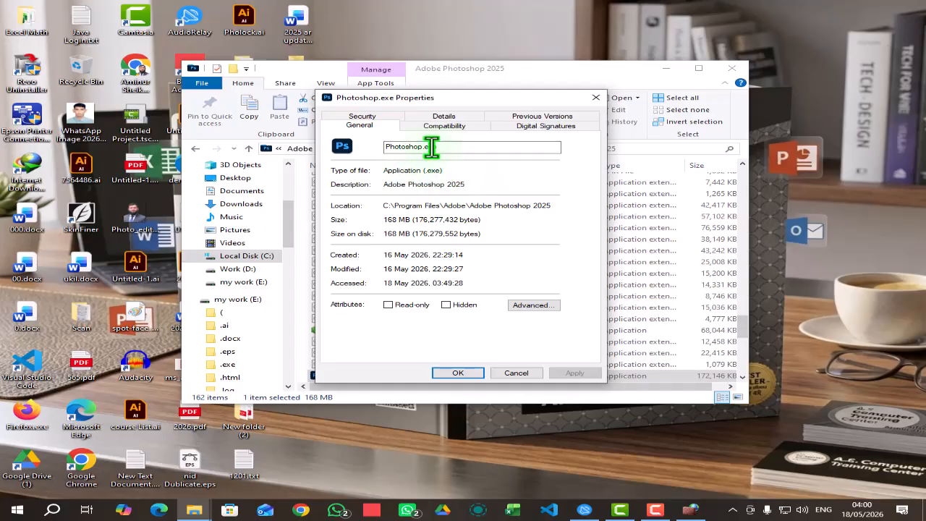
pyautogui.click(443, 127)
pyautogui.click(445, 117)
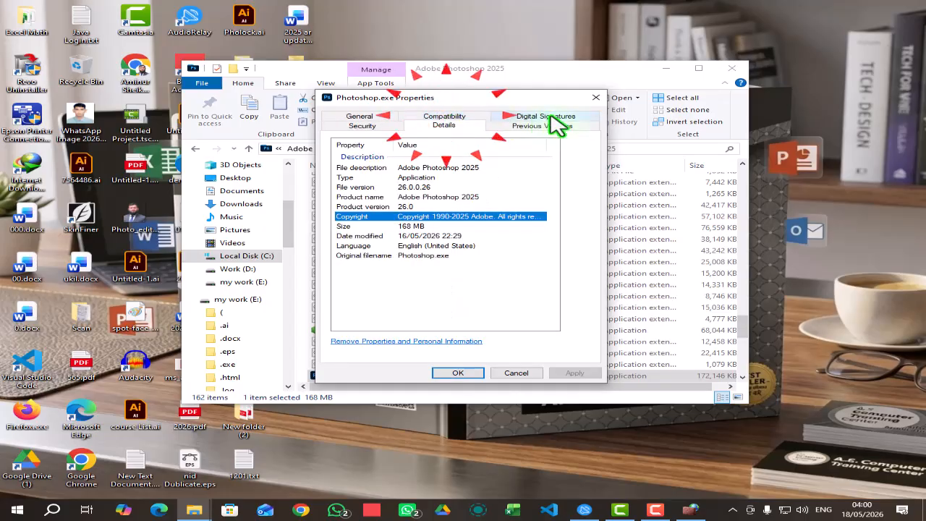
pyautogui.click(596, 97)
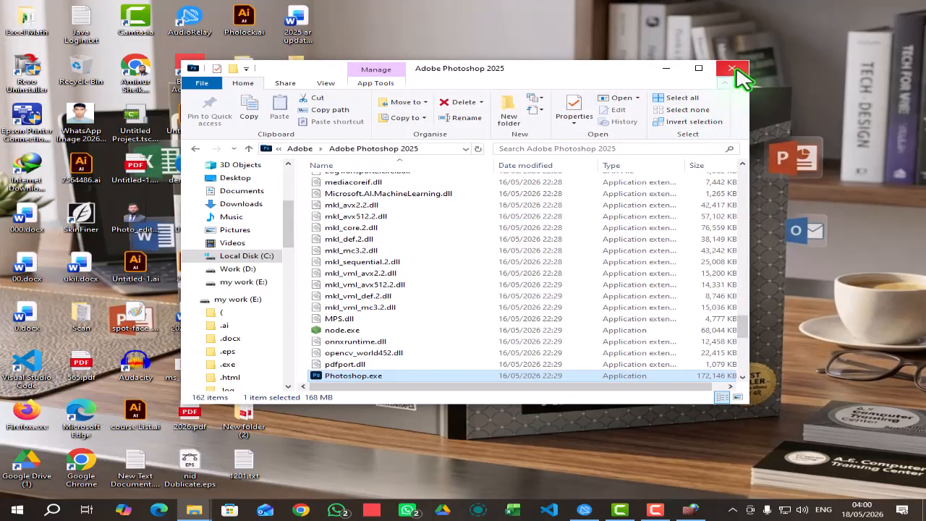
pyautogui.click(433, 149)
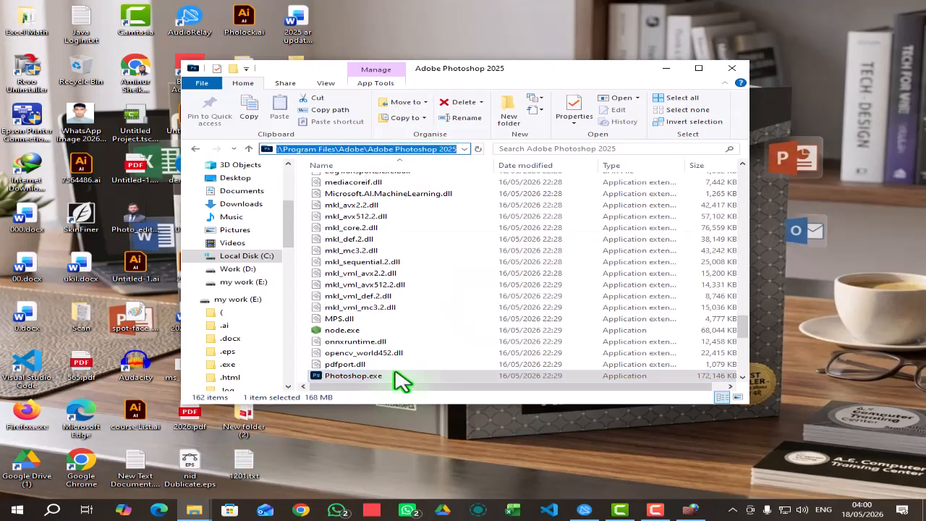
pyautogui.click(731, 69)
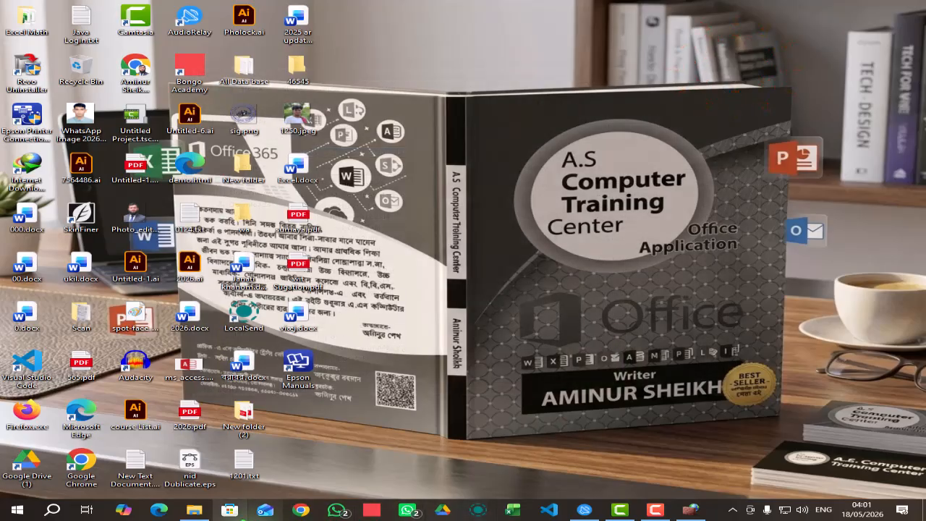
# Switch to Windows Defender Firewall with Advanced Security and start a new outbound rule of type Program
pyautogui.click(689, 510)
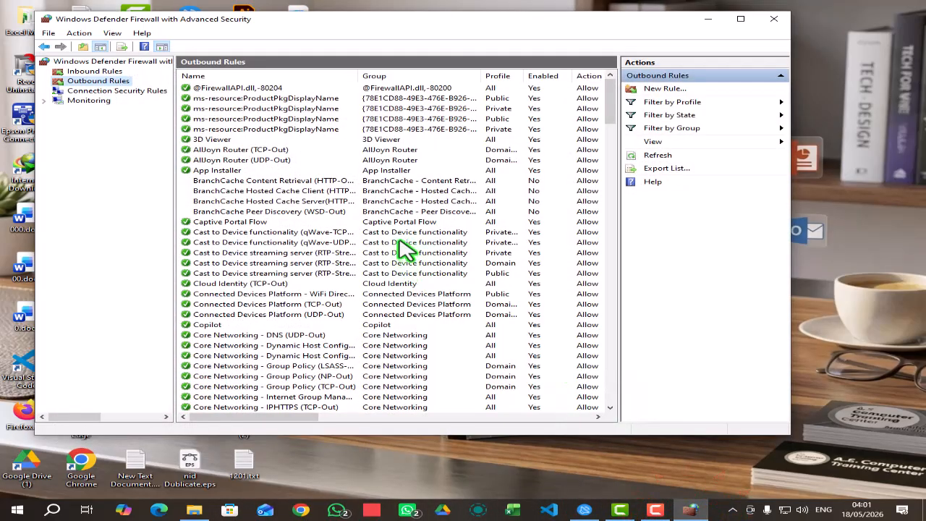
pyautogui.click(666, 89)
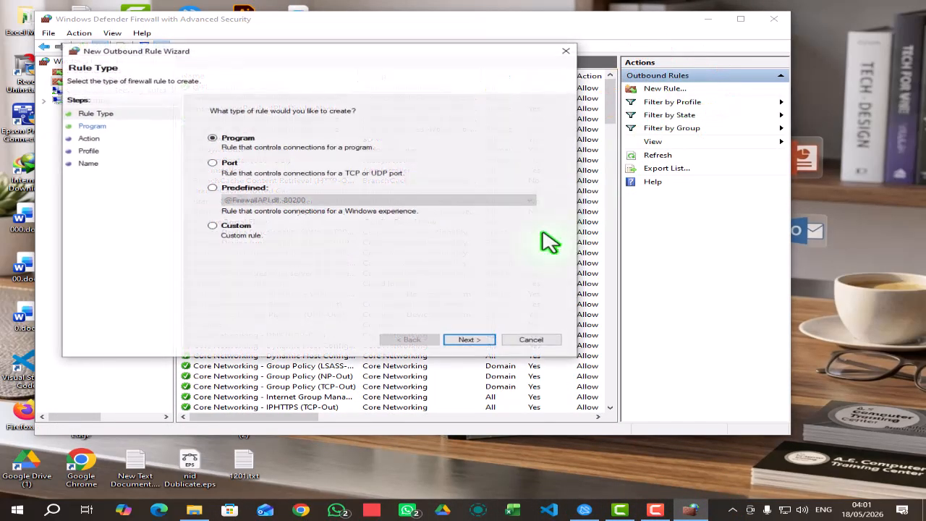
pyautogui.click(468, 339)
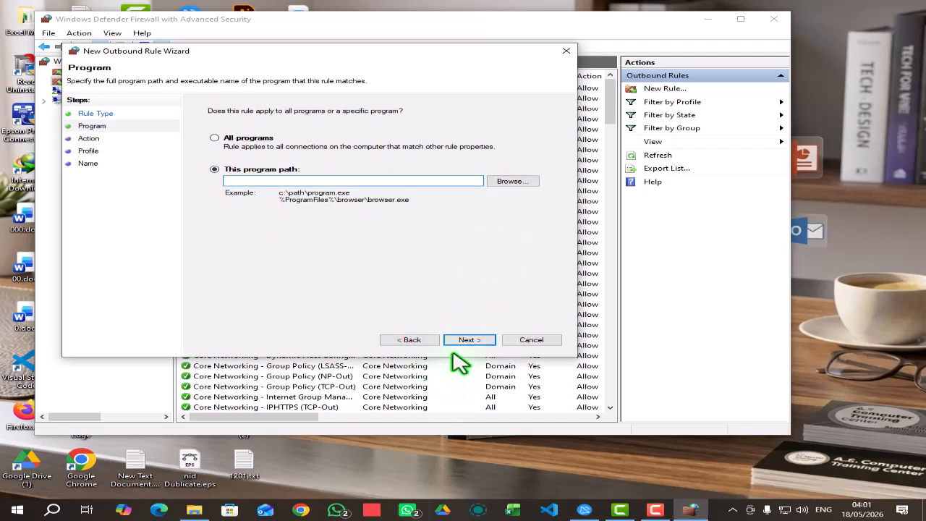
# Set the rule's program path to Photoshop.exe in the Adobe Photoshop 2025 folder under Program Files\Adobe on Local Disk (C:)
pyautogui.click(508, 182)
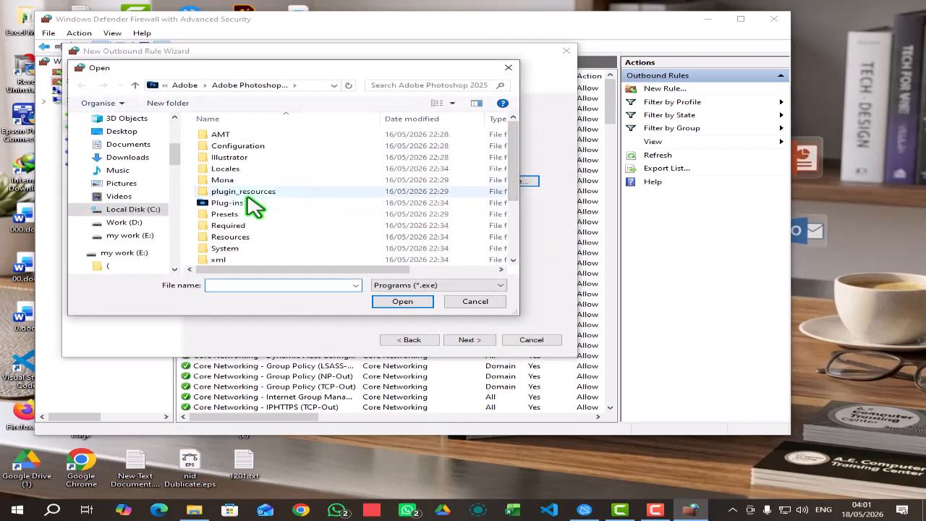
pyautogui.click(136, 210)
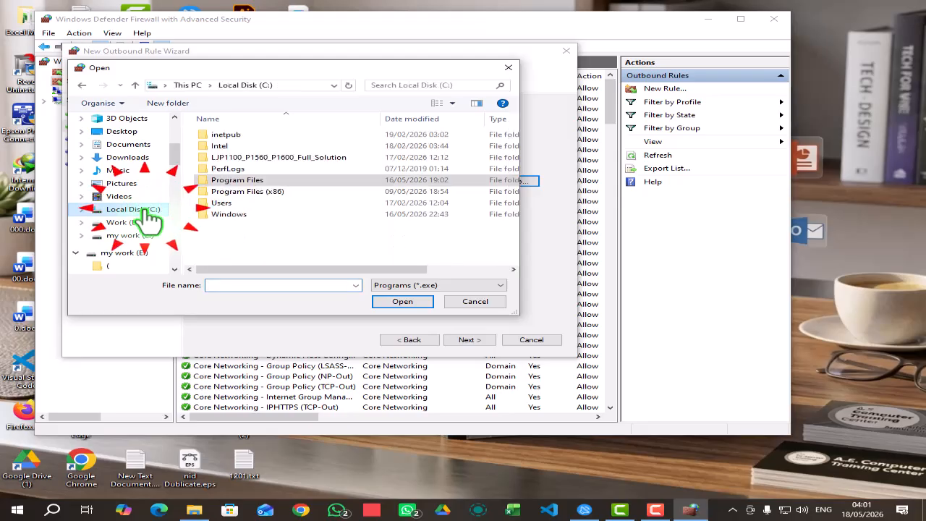
pyautogui.doubleClick(242, 181)
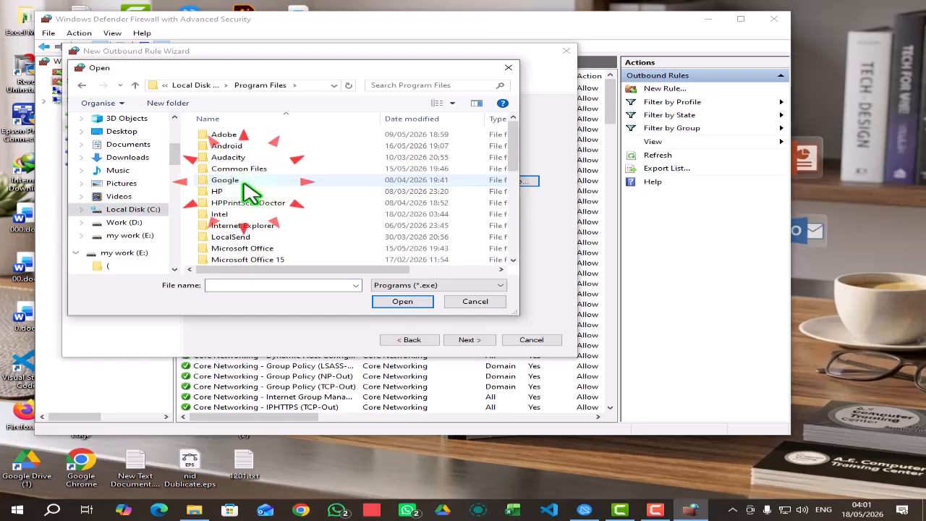
pyautogui.doubleClick(217, 136)
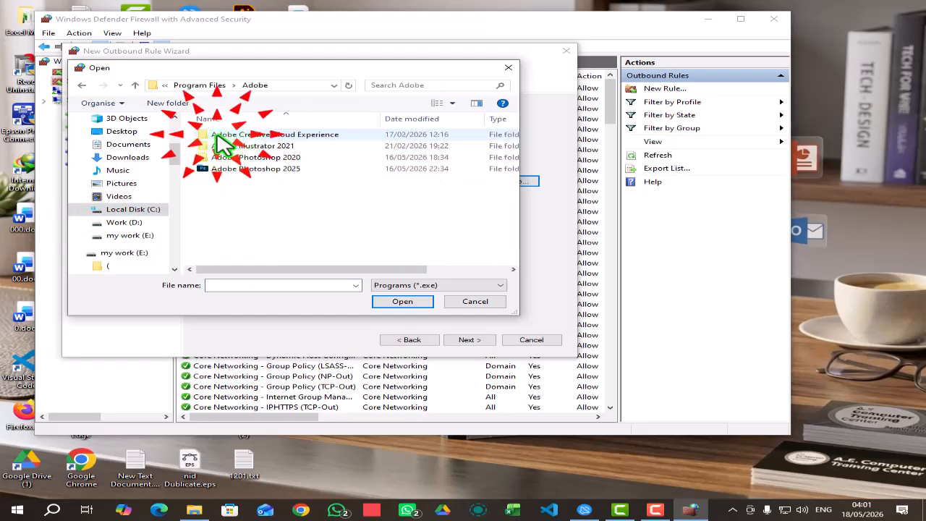
pyautogui.doubleClick(265, 171)
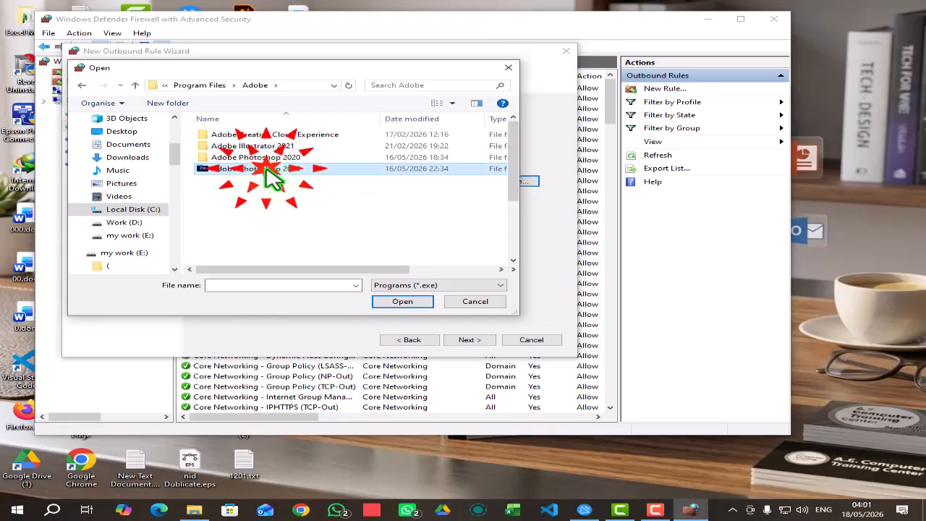
pyautogui.scroll(-3, 279, 185)
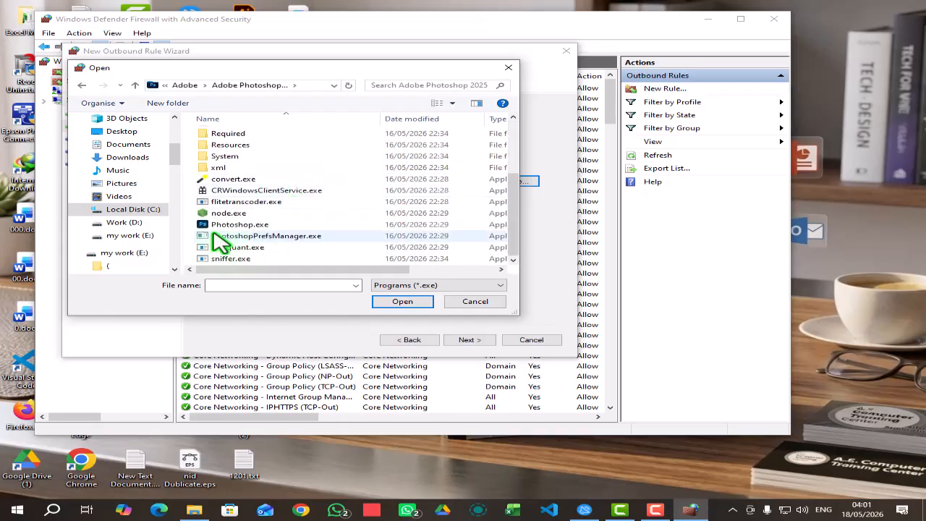
pyautogui.doubleClick(250, 229)
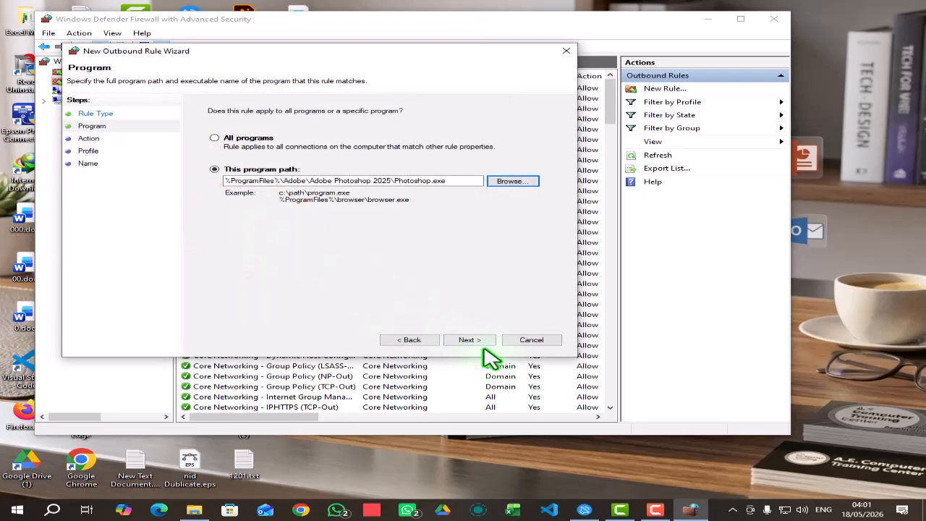
pyautogui.click(468, 340)
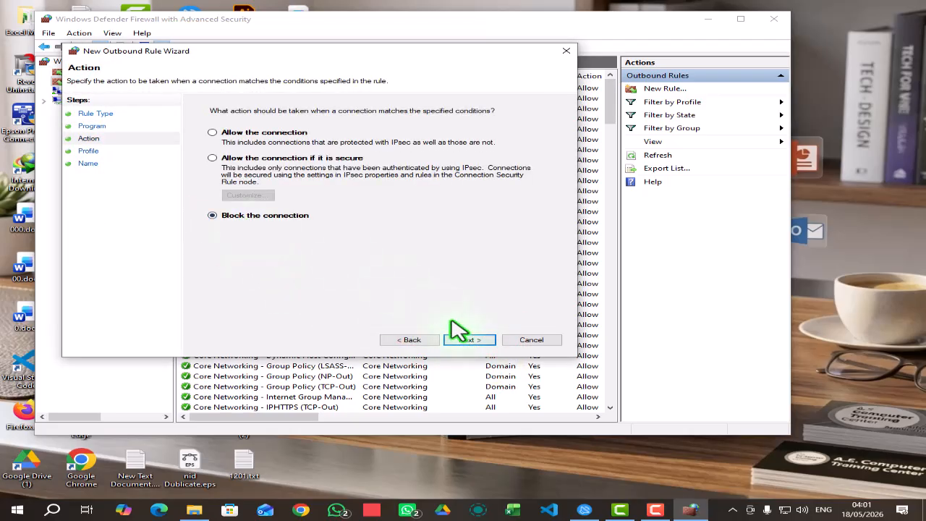
# Block the connection for the Domain, Private and Public profiles in a rule named photo, and close the firewall window
pyautogui.click(469, 341)
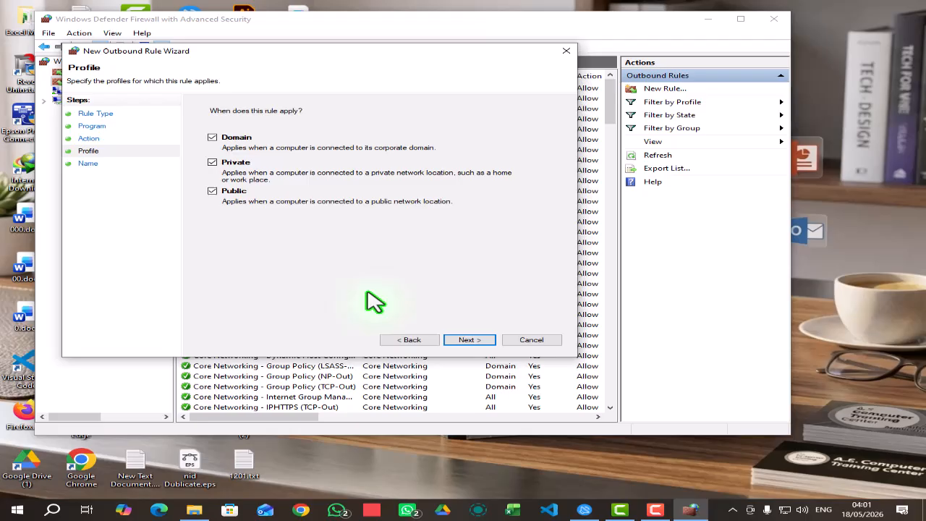
pyautogui.click(468, 339)
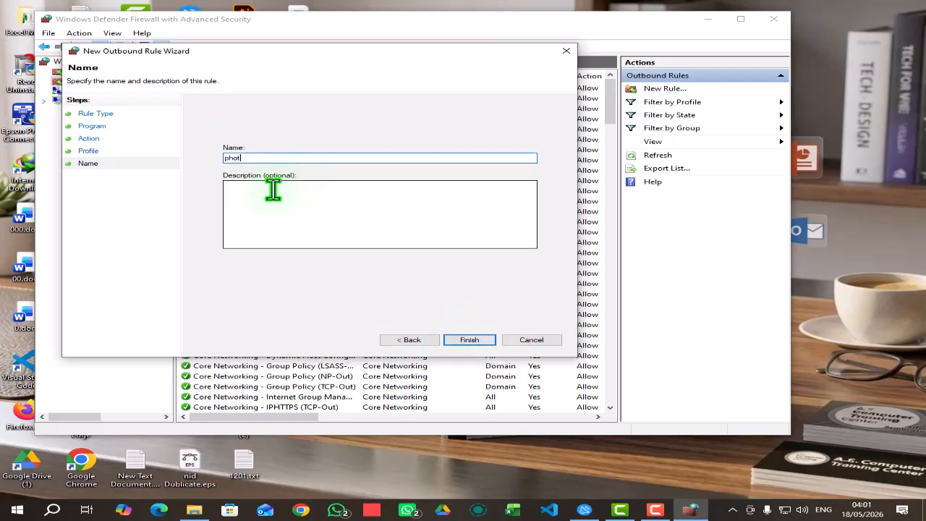
pyautogui.write('photo')
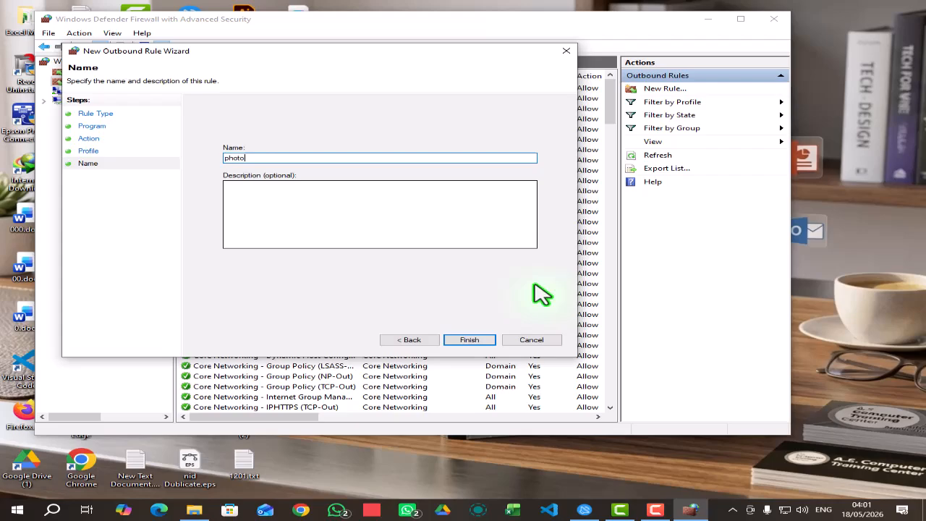
pyautogui.click(469, 340)
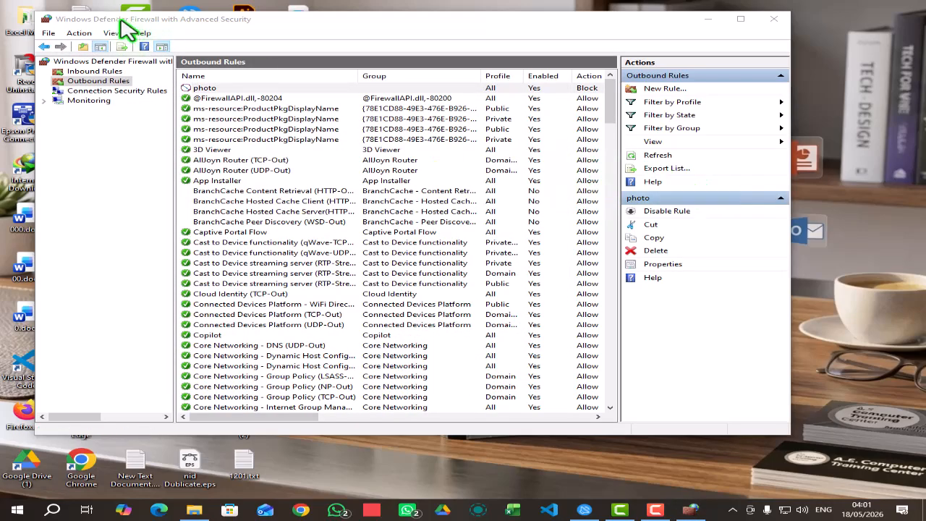
pyautogui.click(773, 20)
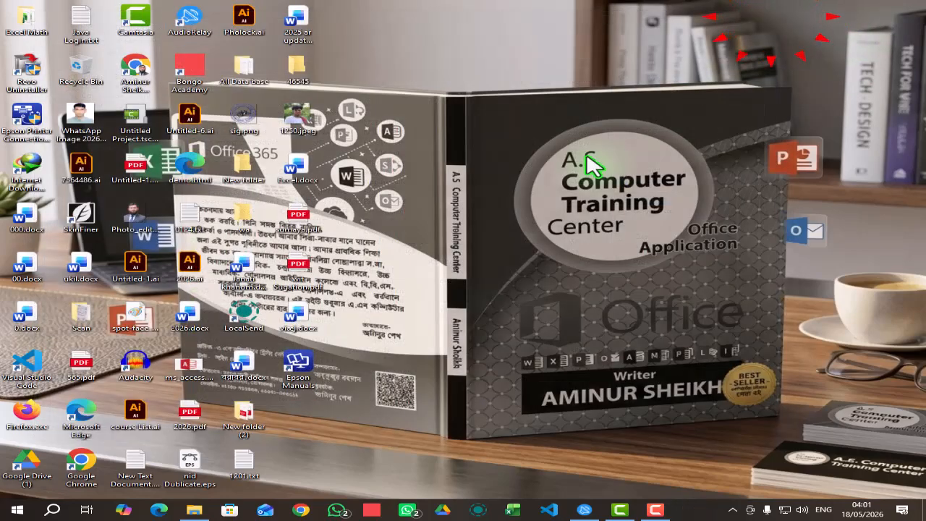
# Search Windows for Adobe Photoshop 2025, launch it, and open the recent file 0124.jpg
pyautogui.click(62, 502)
pyautogui.write('pho')
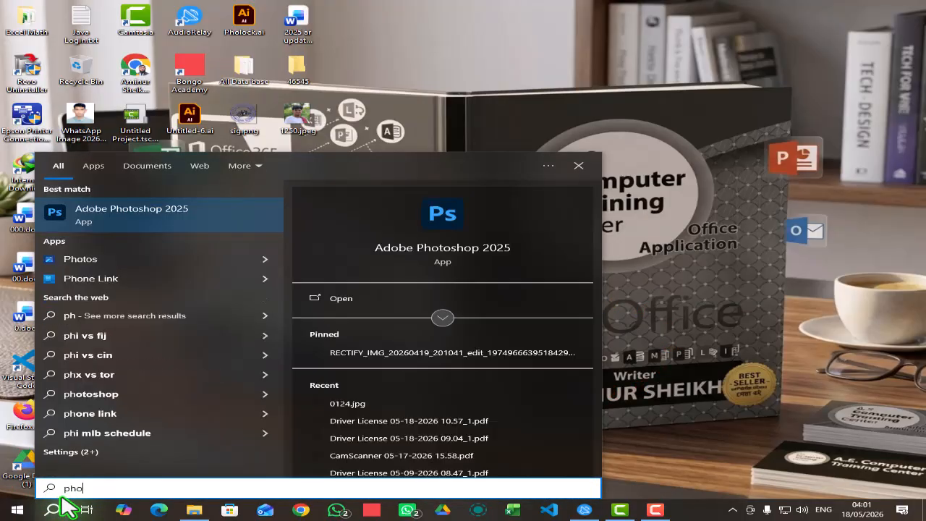
pyautogui.click(132, 213)
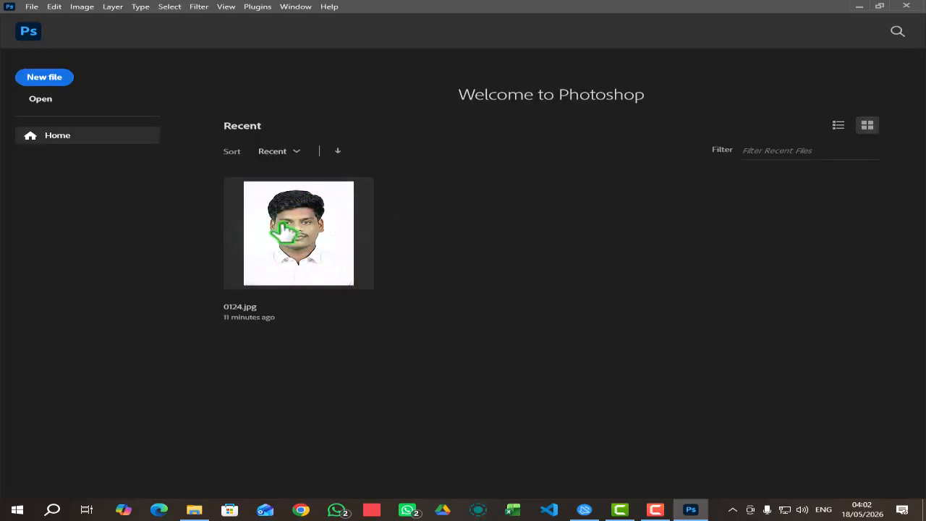
pyautogui.click(288, 229)
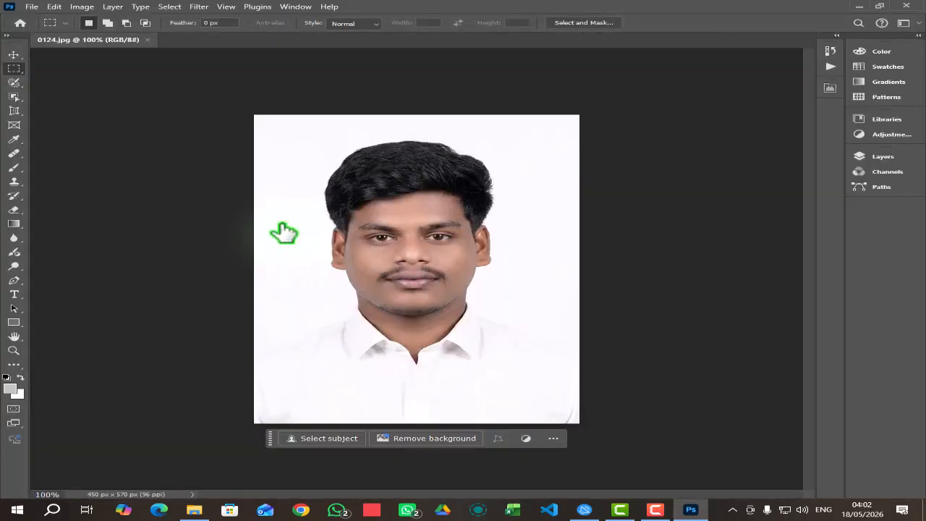